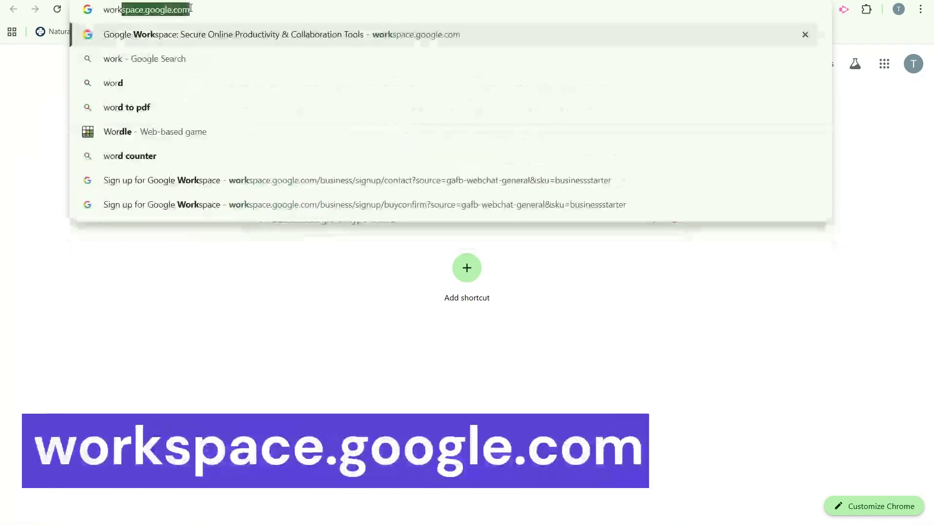
Load the Google Workspace homepage and browse its What's included and Plans & pricing sections.
{"action": "key", "text": "Return"}
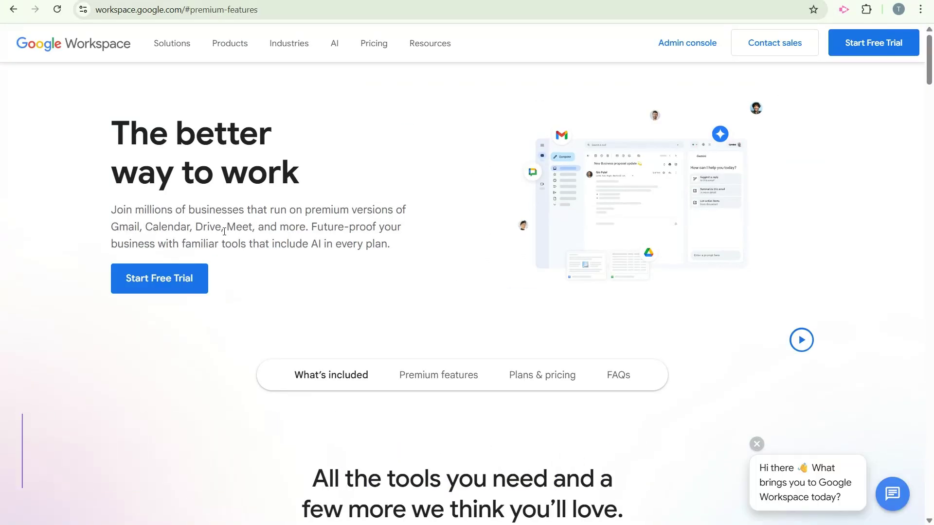
{"action": "left_click", "coordinate": [357, 382]}
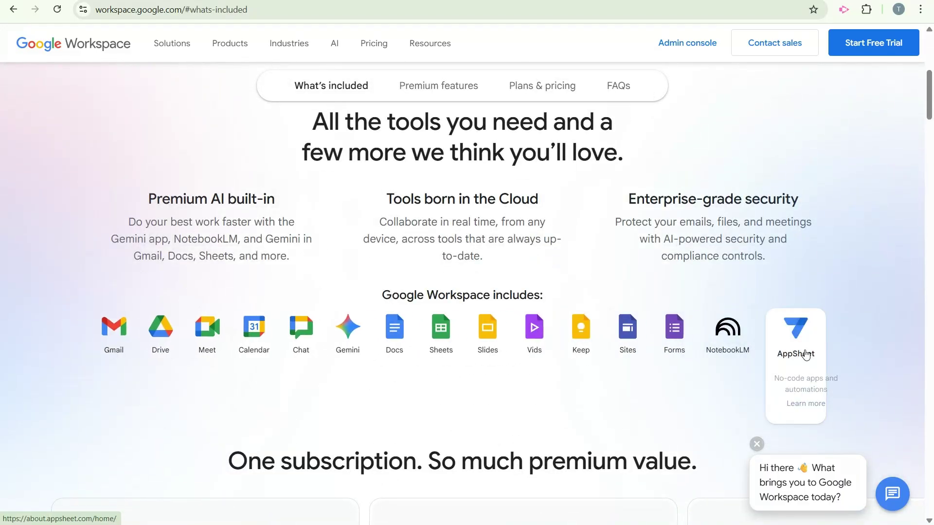
{"action": "scroll", "coordinate": [208, 435], "scroll_direction": "down", "scroll_amount": 8}
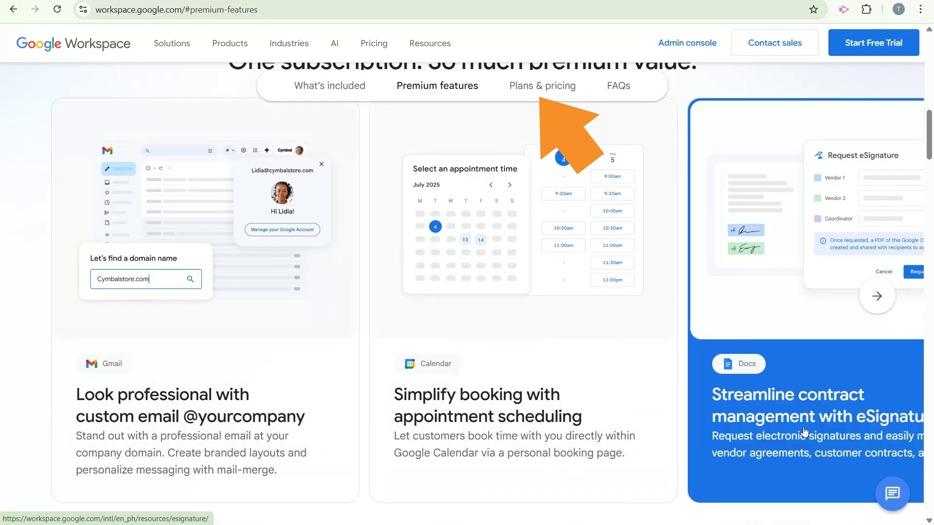
{"action": "left_click", "coordinate": [542, 93]}
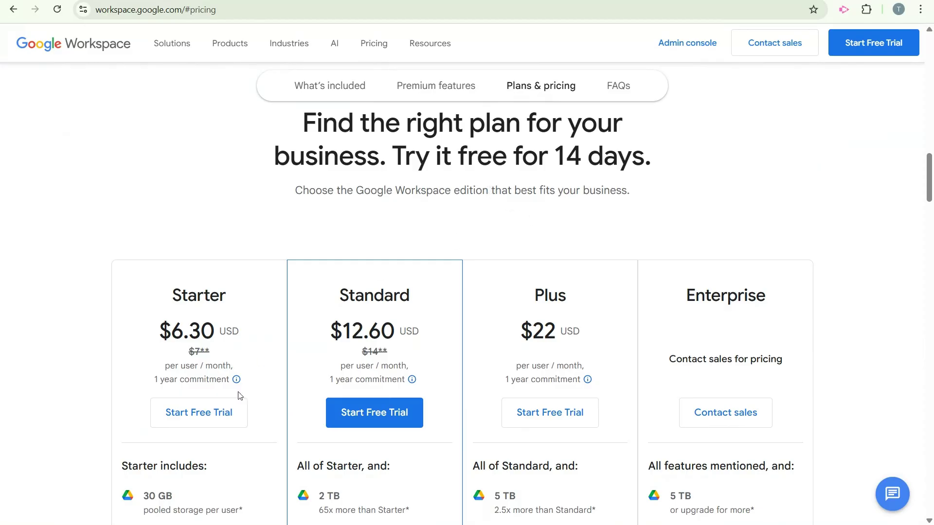
{"action": "scroll", "coordinate": [230, 414], "scroll_direction": "down", "scroll_amount": 4}
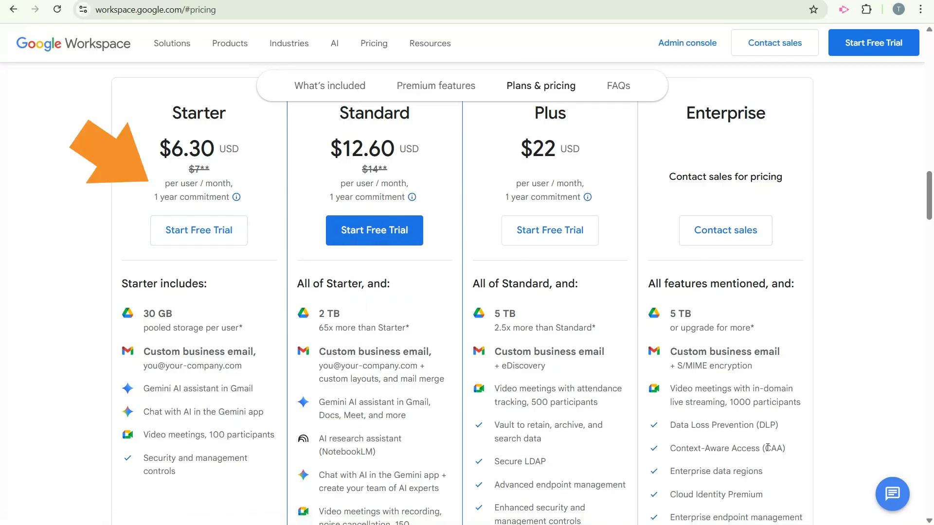
Start the Starter free trial for business 'Promo Source Enterprise' with 2 - 9 employees.
{"action": "left_click", "coordinate": [224, 249]}
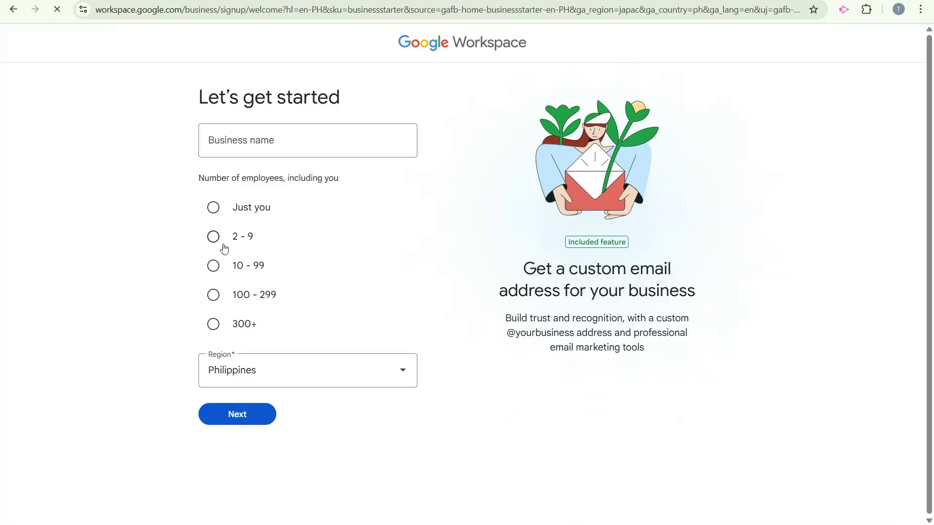
{"action": "left_click", "coordinate": [284, 148]}
{"action": "type", "text": "Promo Source Enterprise"}
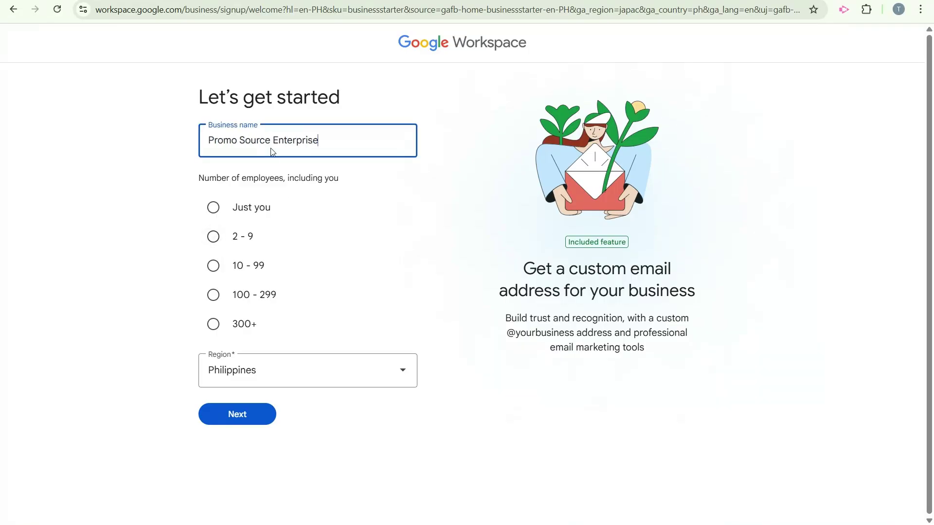
{"action": "left_click", "coordinate": [219, 238]}
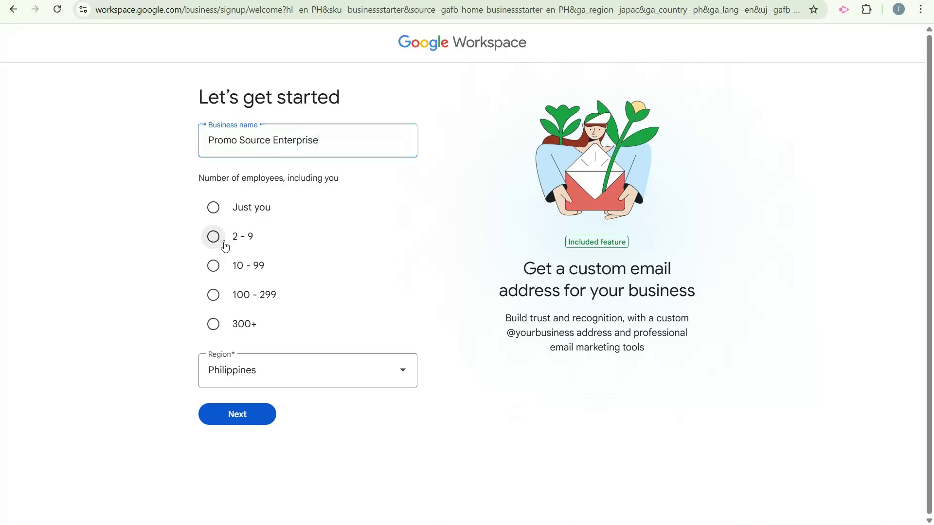
{"action": "left_click", "coordinate": [258, 426]}
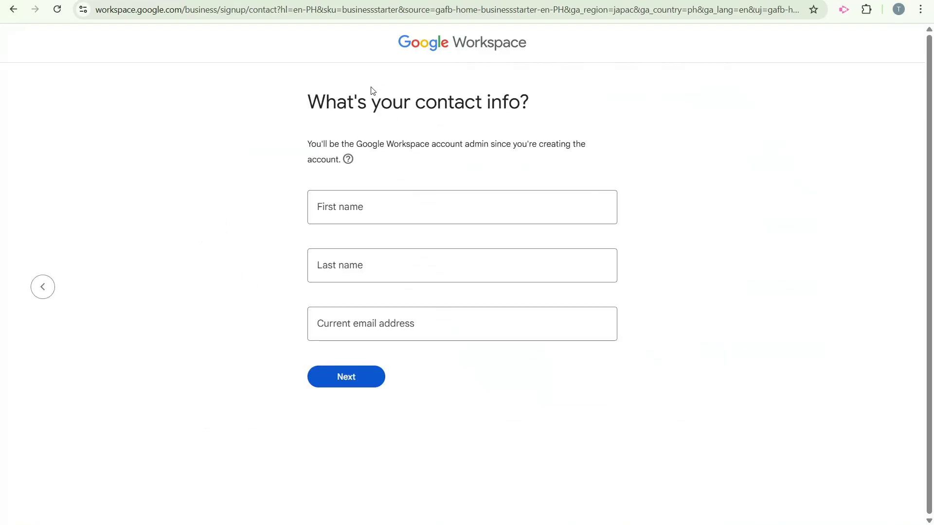
Fill in the admin's first name, last name and current email address, then submit the contact info.
{"action": "left_click", "coordinate": [360, 209]}
{"action": "left_click", "coordinate": [356, 268]}
{"action": "left_click", "coordinate": [327, 333]}
{"action": "type", "text": "v"}
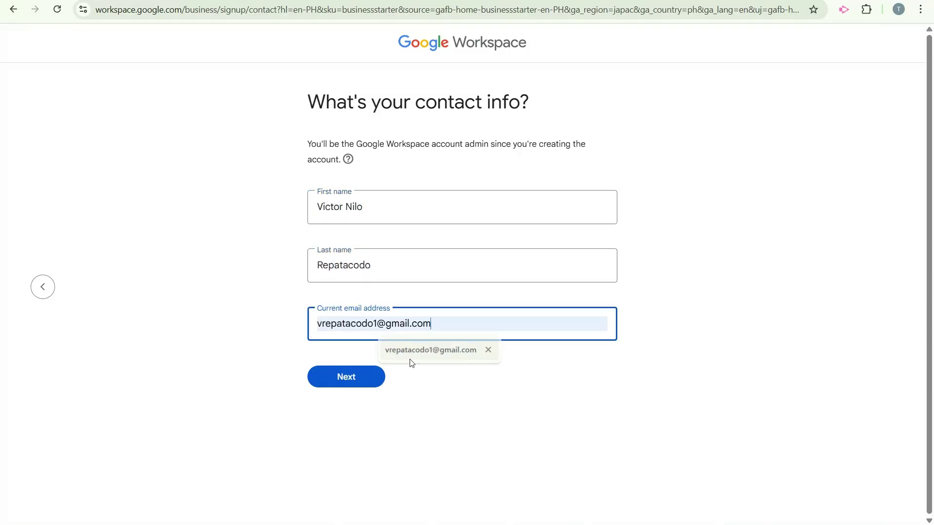
{"action": "left_click", "coordinate": [409, 359]}
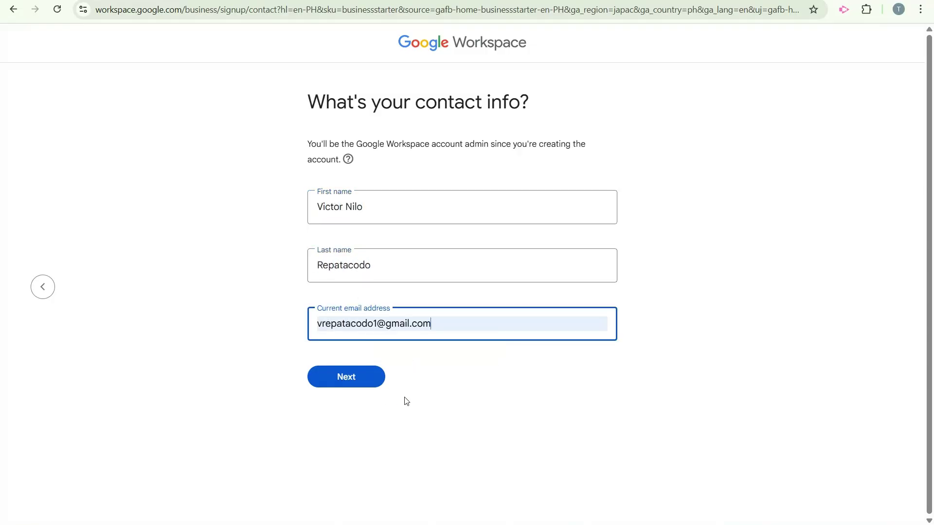
{"action": "left_click", "coordinate": [365, 384]}
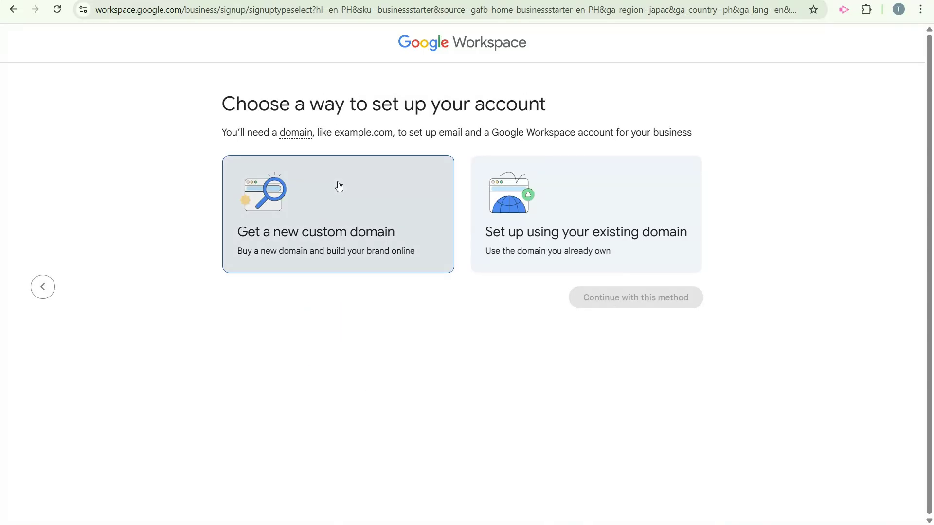
Opt for a new custom domain, search 'promosourceenterprise' and pick the .com at $12.00/year.
{"action": "left_click", "coordinate": [341, 210]}
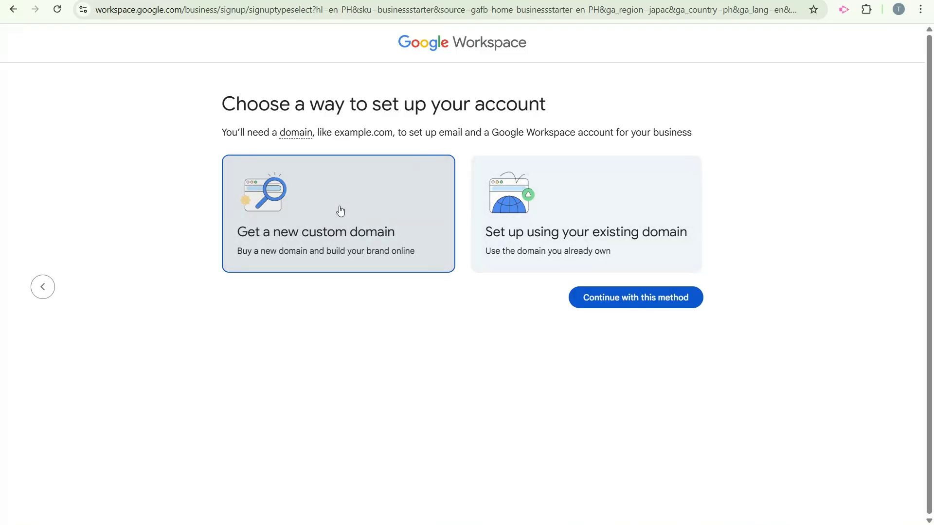
{"action": "left_click", "coordinate": [655, 305]}
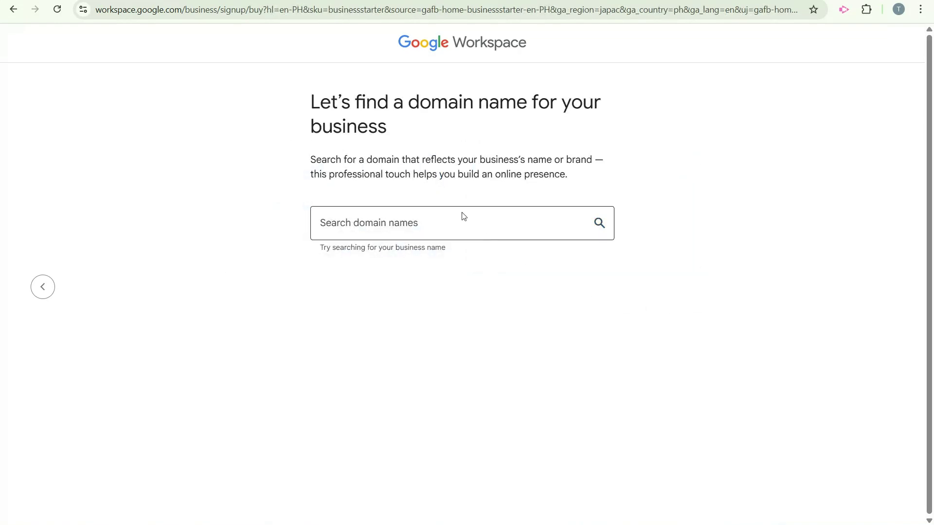
{"action": "left_click", "coordinate": [451, 220]}
{"action": "type", "text": "pro"}
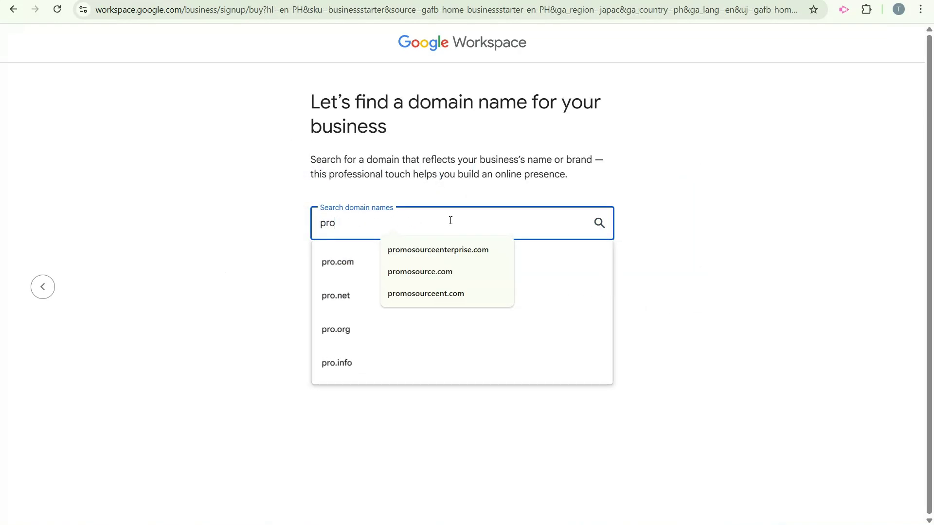
{"action": "type", "text": "mosourceenterprise"}
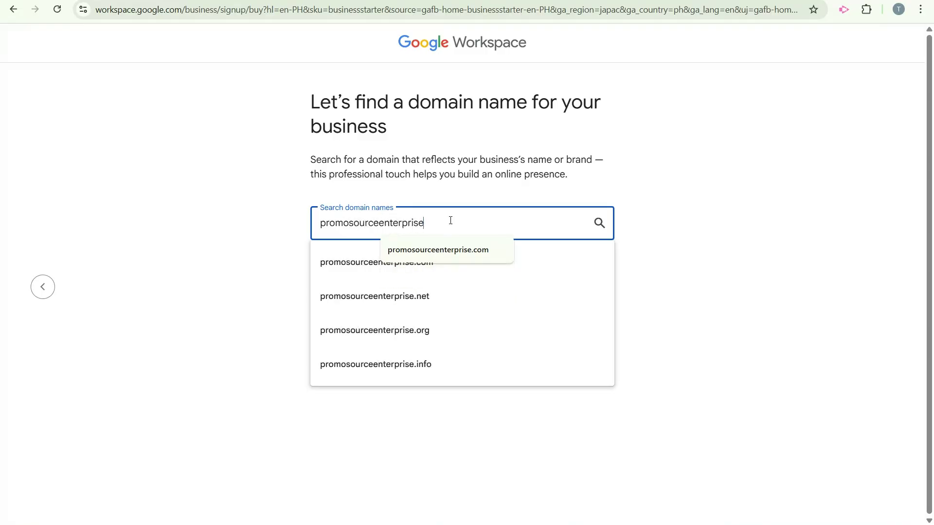
{"action": "left_click", "coordinate": [595, 226]}
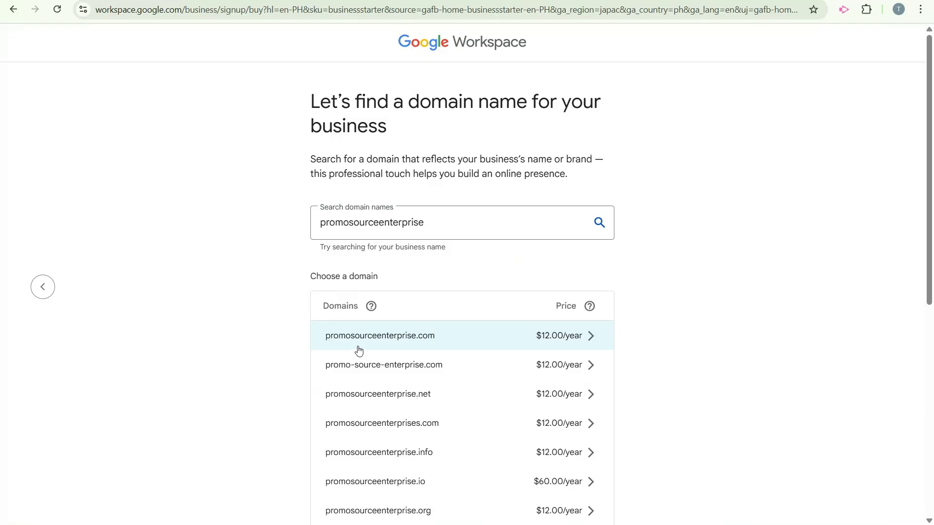
{"action": "left_click", "coordinate": [454, 344]}
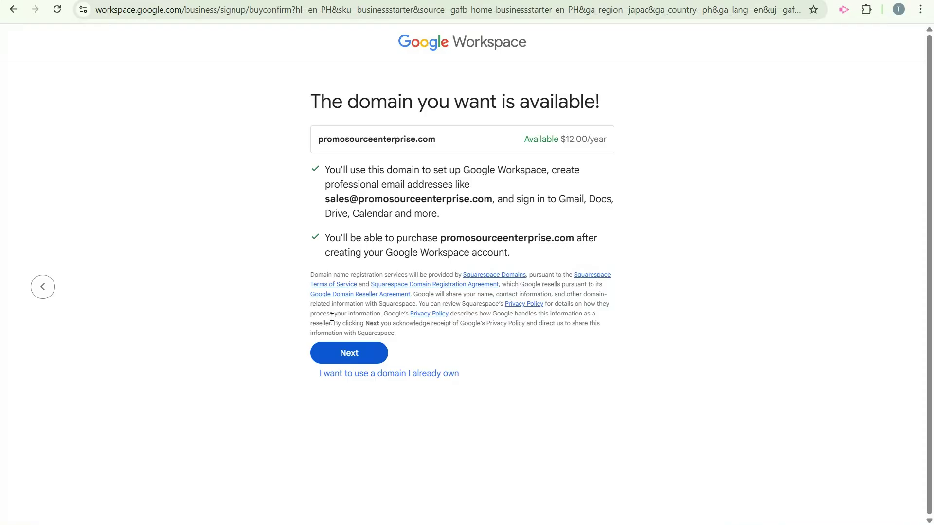
Accept the domain, enter the admin username and a confirmed password, and tick both email opt-ins.
{"action": "left_click", "coordinate": [349, 355]}
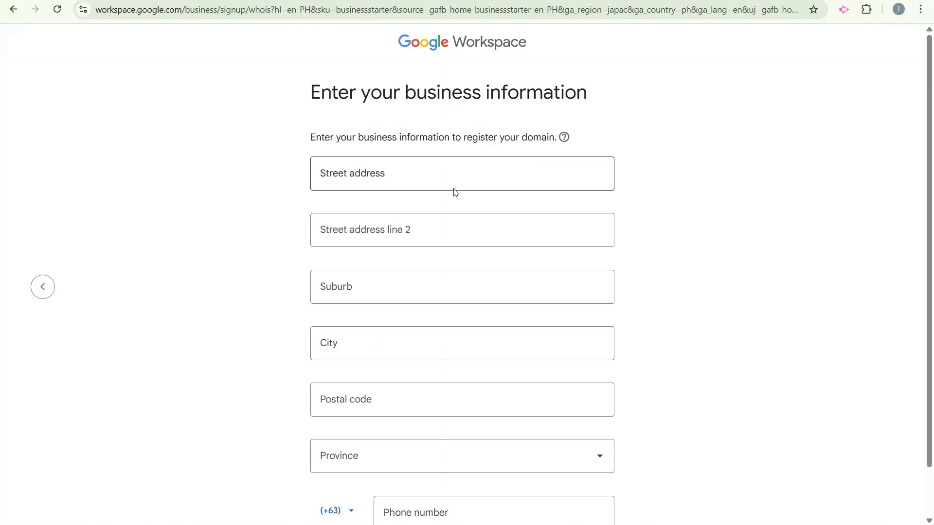
{"action": "left_click", "coordinate": [428, 176]}
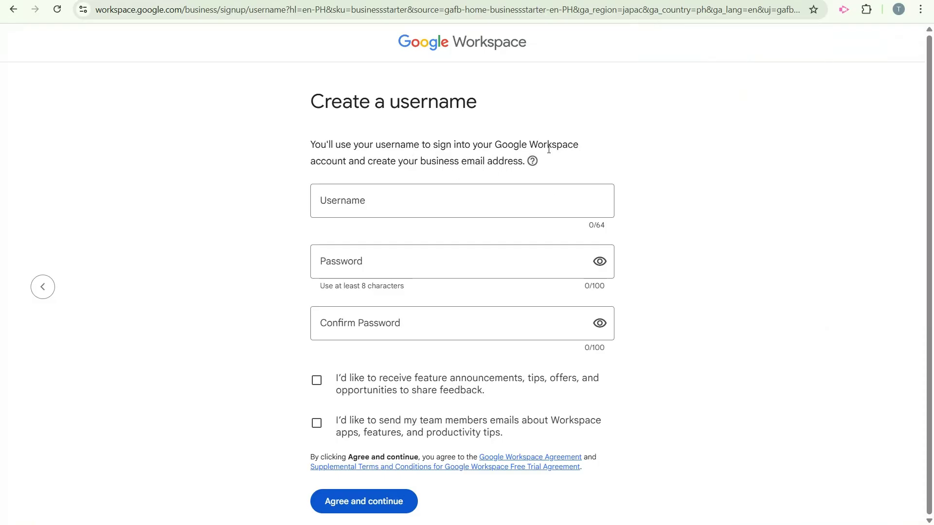
{"action": "left_click", "coordinate": [396, 201]}
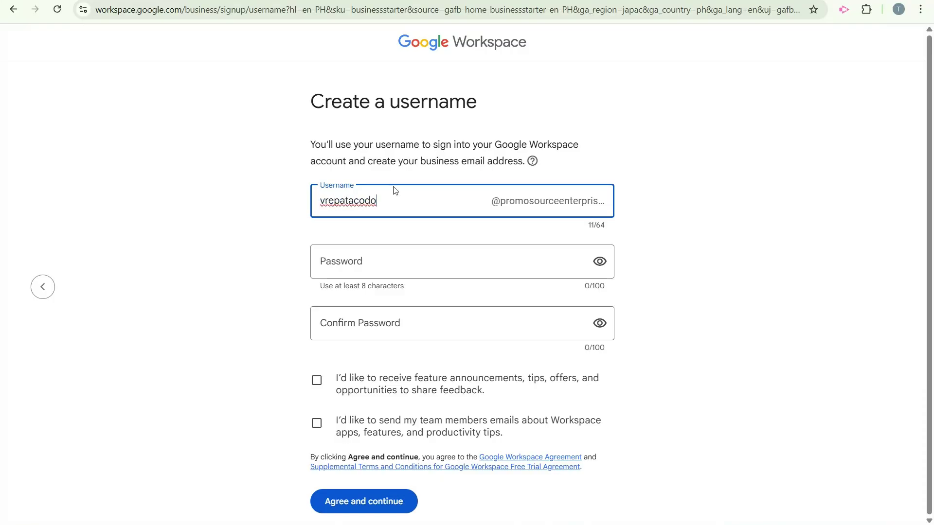
{"action": "left_click", "coordinate": [375, 265]}
{"action": "type", "text": "********"}
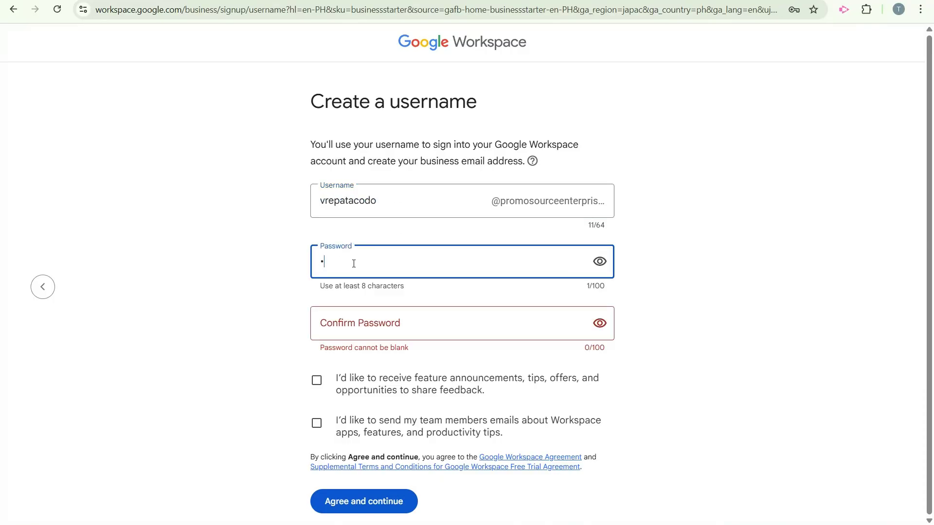
{"action": "type", "text": "*"}
{"action": "left_click", "coordinate": [402, 324]}
{"action": "type", "text": "******"}
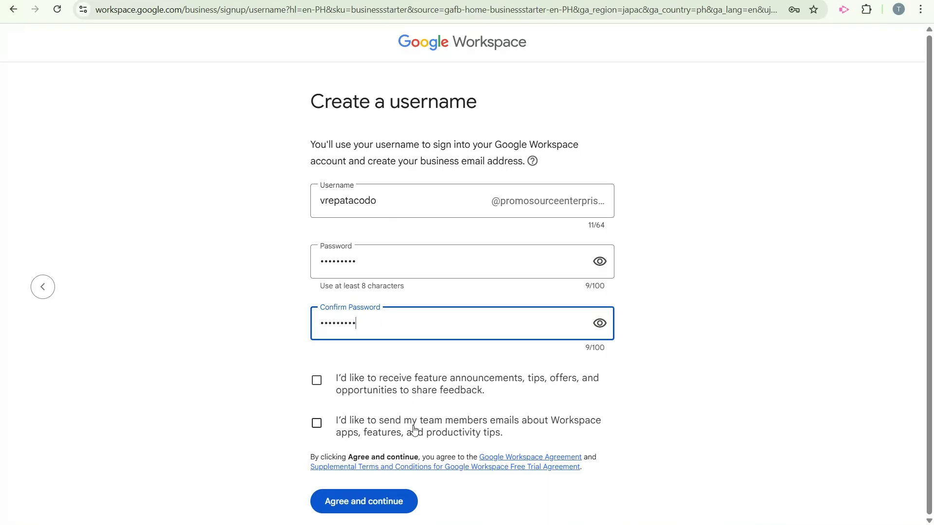
{"action": "left_click", "coordinate": [404, 379]}
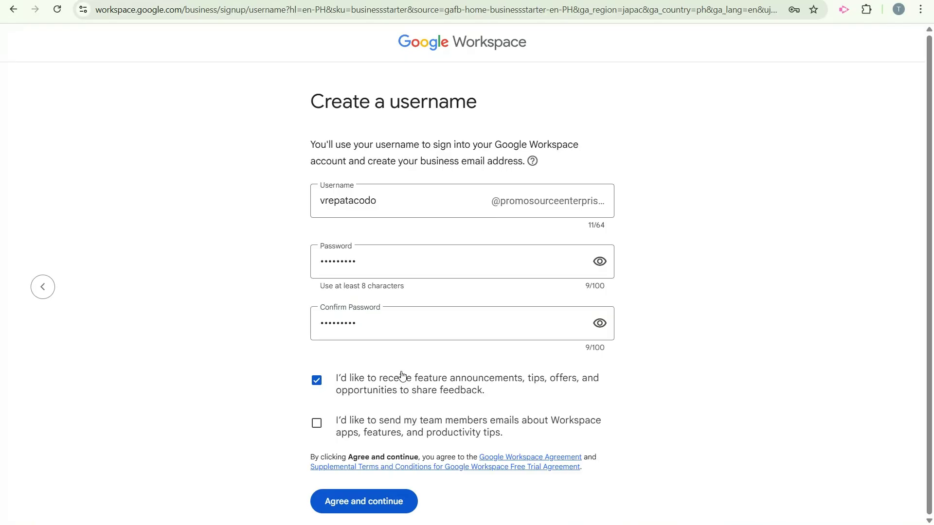
{"action": "left_click", "coordinate": [411, 438]}
Create the account, choose the annual plan at $6.30 per user, and start the 14-day free trial.
{"action": "left_click", "coordinate": [408, 510]}
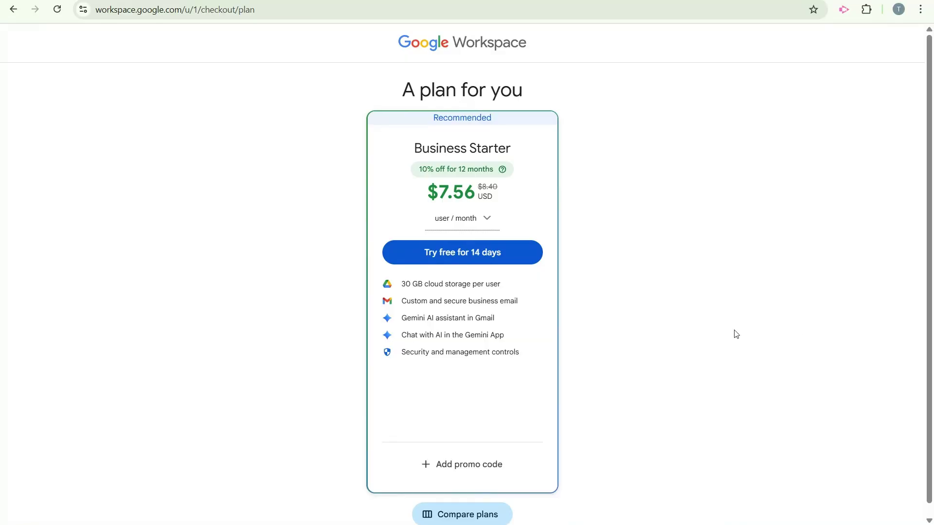
{"action": "left_click", "coordinate": [486, 220]}
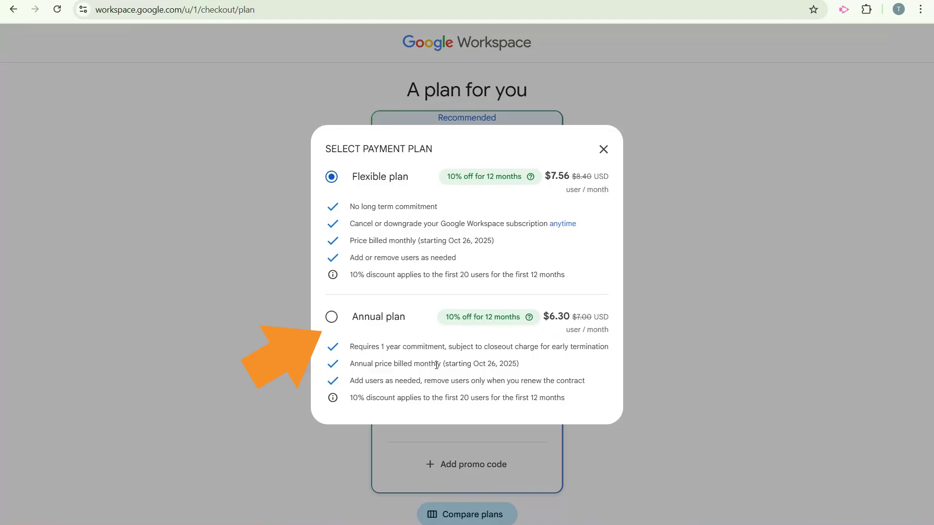
{"action": "left_click", "coordinate": [331, 317]}
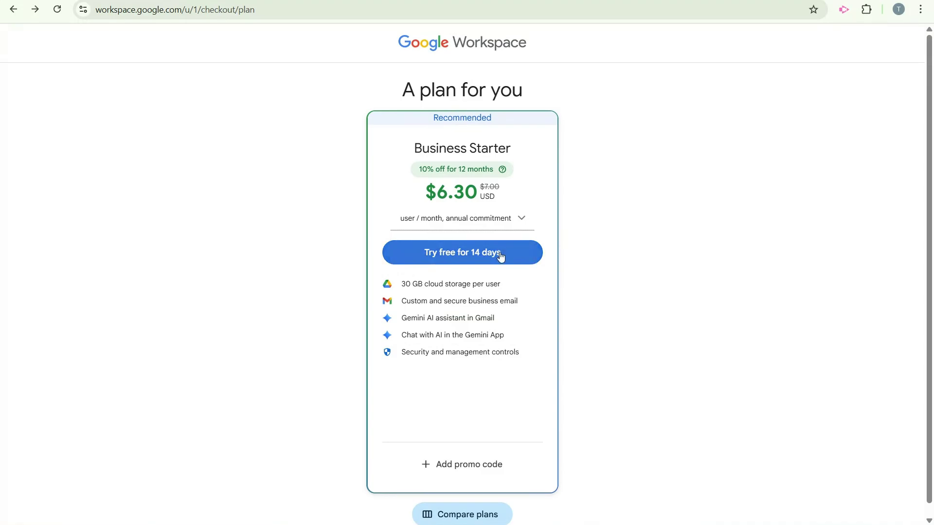
{"action": "left_click", "coordinate": [501, 254]}
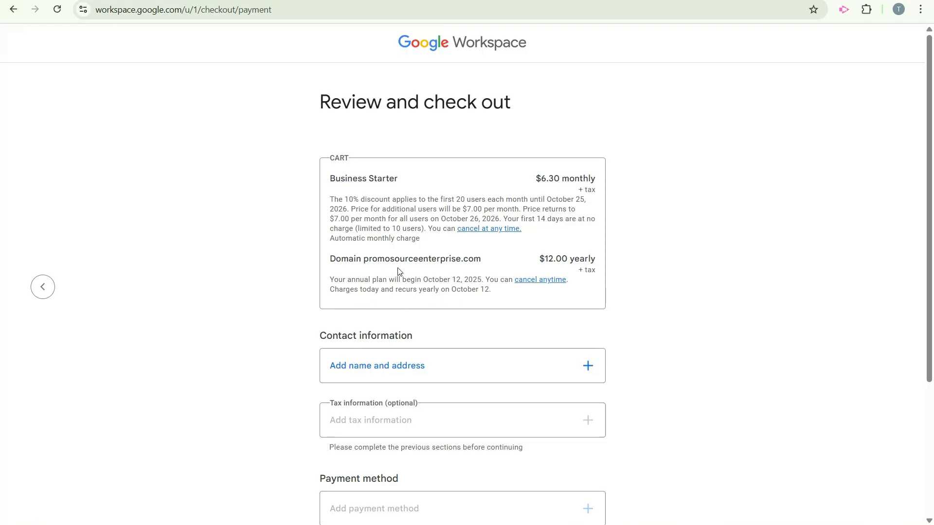
Scroll down the Review and check out page to reach the agreement options.
{"action": "scroll", "coordinate": [543, 256], "scroll_direction": "down", "scroll_amount": 4}
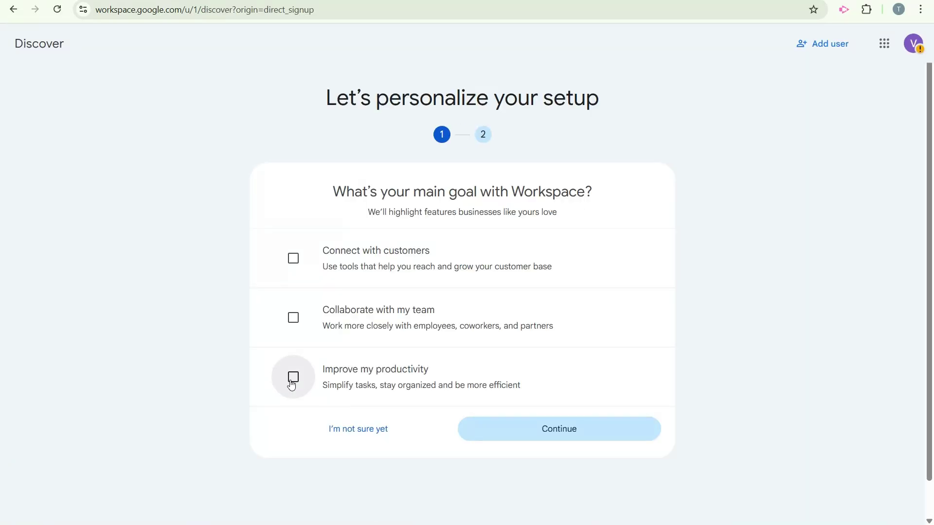
Select Connect with customers, Collaborate with my team and Improve my productivity as goals.
{"action": "left_click", "coordinate": [294, 258]}
{"action": "left_click", "coordinate": [302, 333]}
{"action": "left_click", "coordinate": [297, 389]}
{"action": "left_click", "coordinate": [545, 440]}
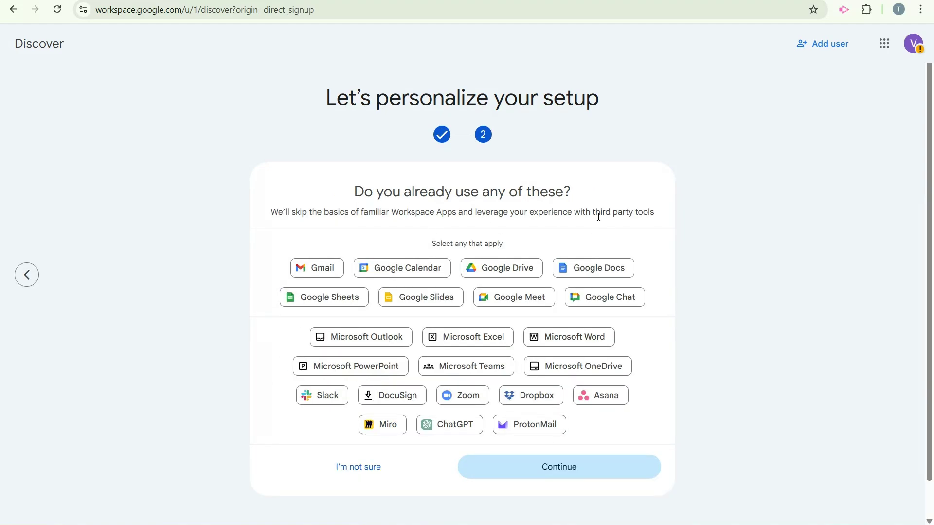
Mark every listed Google app, from Calendar through Chat, as already used and finish setup.
{"action": "left_click", "coordinate": [338, 271]}
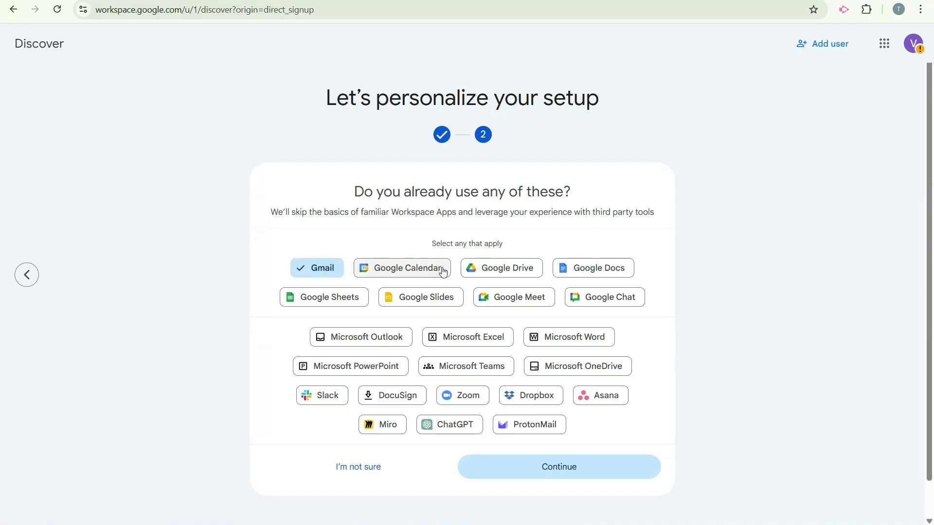
{"action": "left_click", "coordinate": [438, 271]}
{"action": "left_click", "coordinate": [500, 268]}
{"action": "left_click", "coordinate": [593, 268]}
{"action": "left_click", "coordinate": [329, 297]}
{"action": "left_click", "coordinate": [422, 297]}
{"action": "left_click", "coordinate": [515, 297]}
{"action": "left_click", "coordinate": [569, 298]}
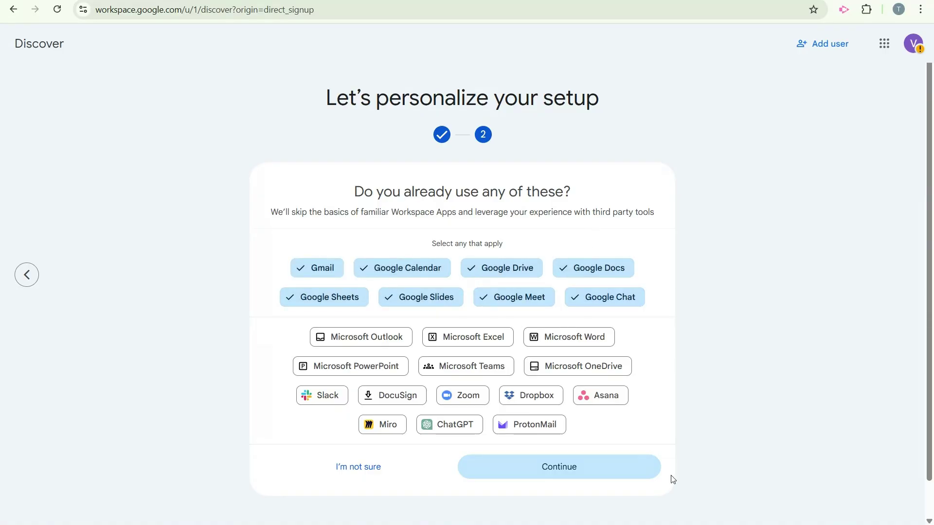
{"action": "left_click", "coordinate": [526, 474]}
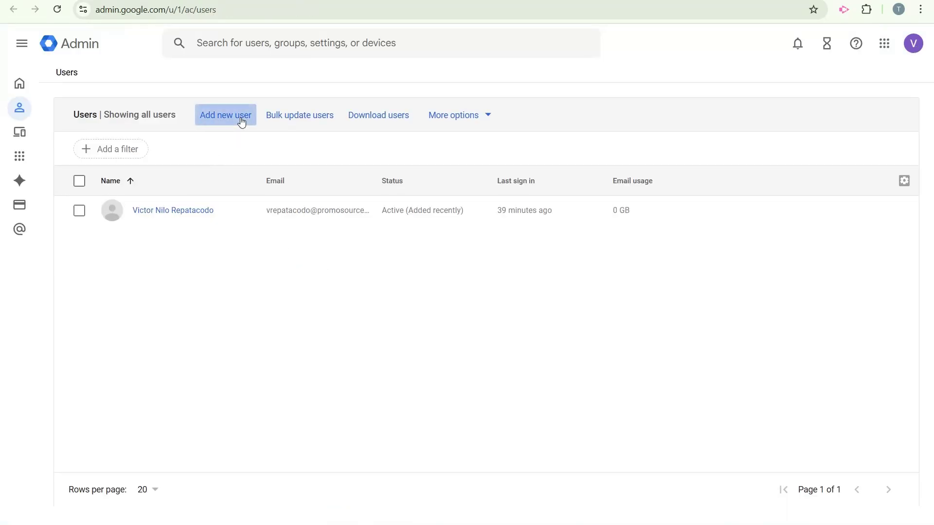
Try adding a new user from the Users page.
{"action": "left_click", "coordinate": [239, 117]}
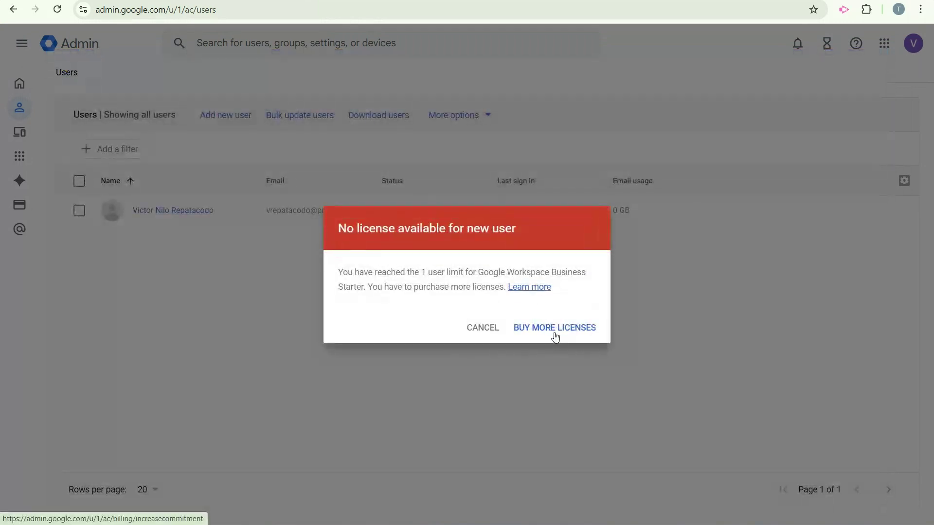
Buy 1 additional Business Starter license at $6.30 per user per month and place the order.
{"action": "left_click", "coordinate": [555, 334]}
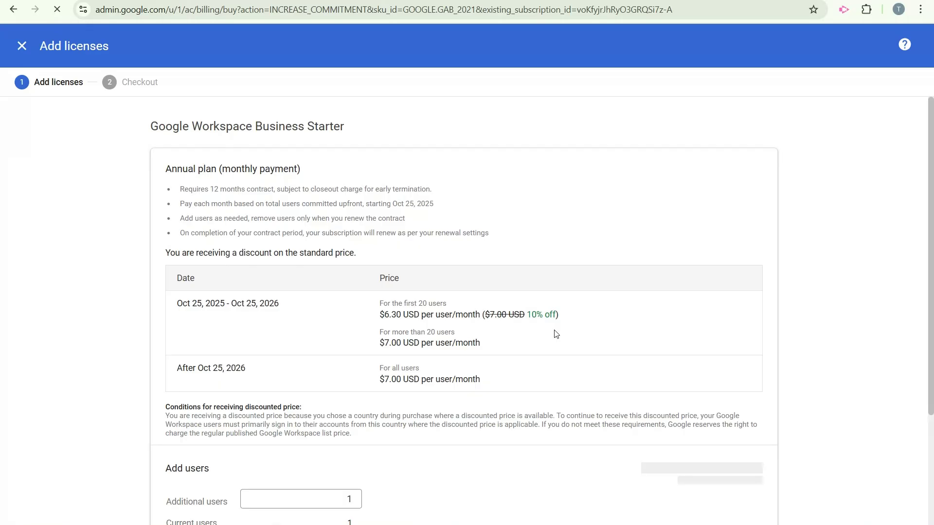
{"action": "scroll", "coordinate": [397, 354], "scroll_direction": "down", "scroll_amount": 2}
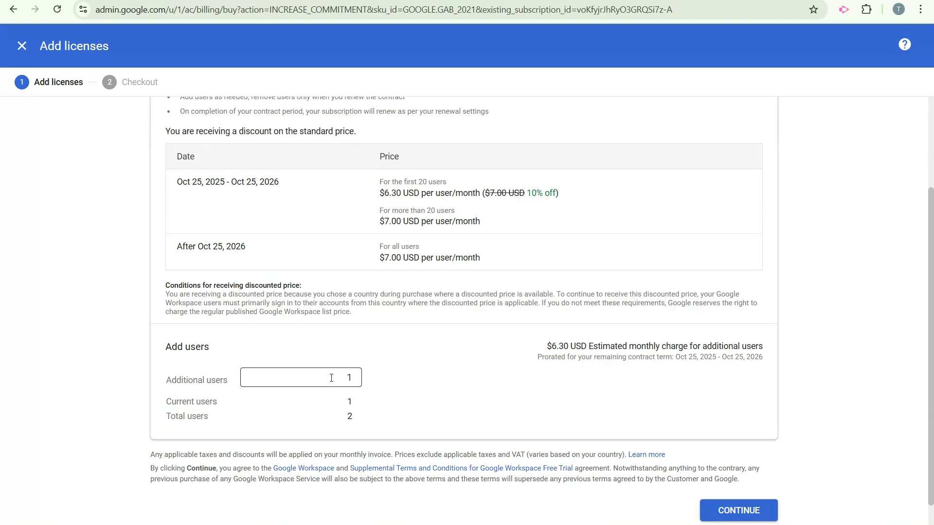
{"action": "left_click", "coordinate": [732, 511]}
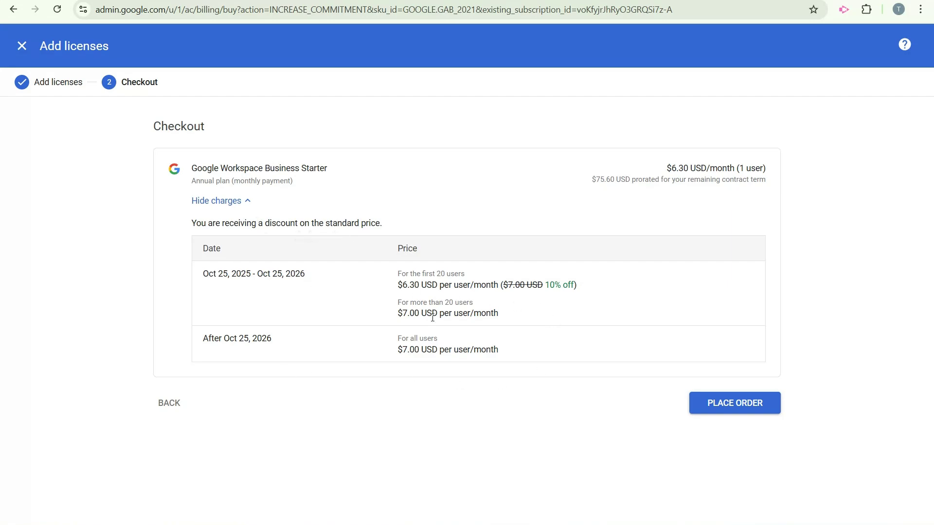
{"action": "left_click", "coordinate": [746, 414]}
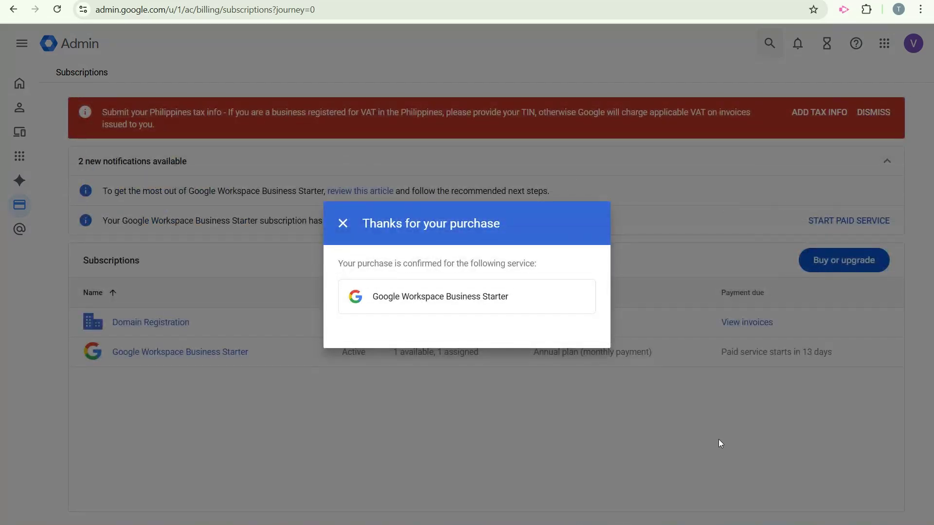
Dismiss the purchase confirmation and open the Add new user form under Directory > Users.
{"action": "left_click", "coordinate": [343, 225]}
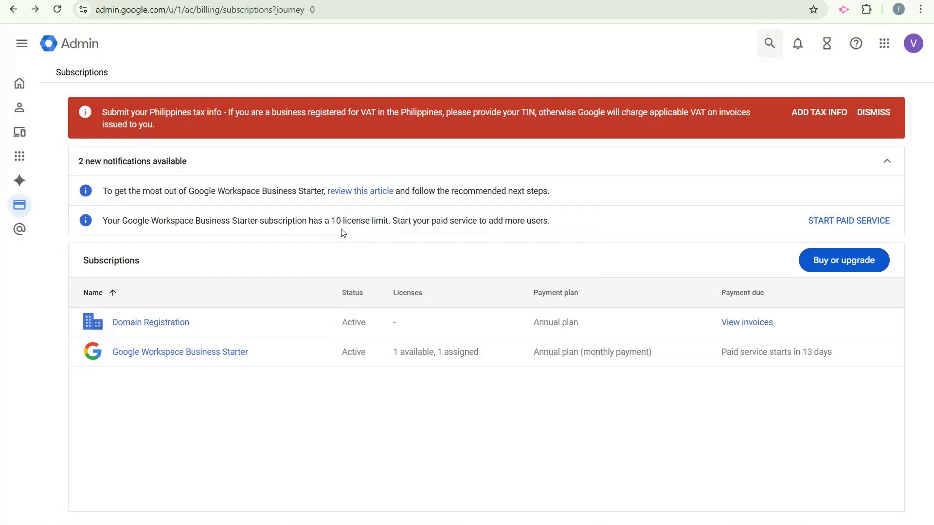
{"action": "left_click", "coordinate": [183, 352]}
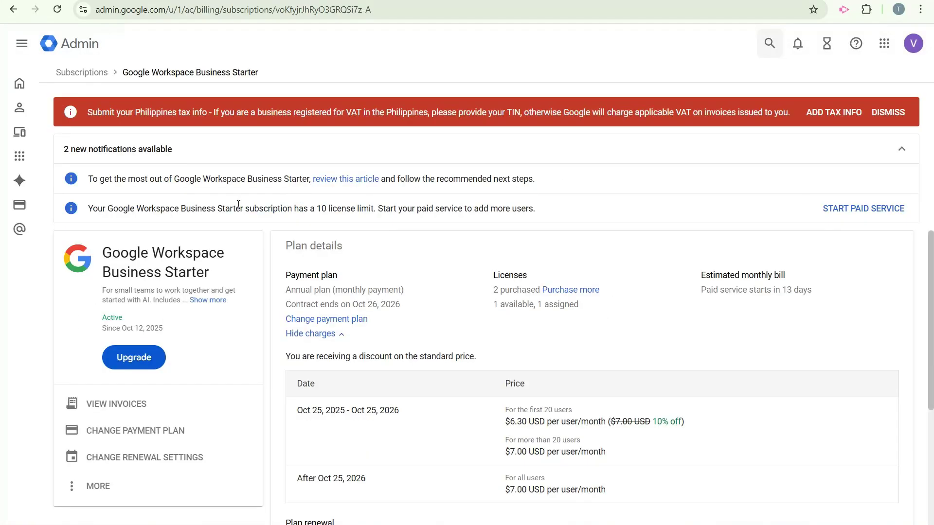
{"action": "left_click", "coordinate": [29, 117]}
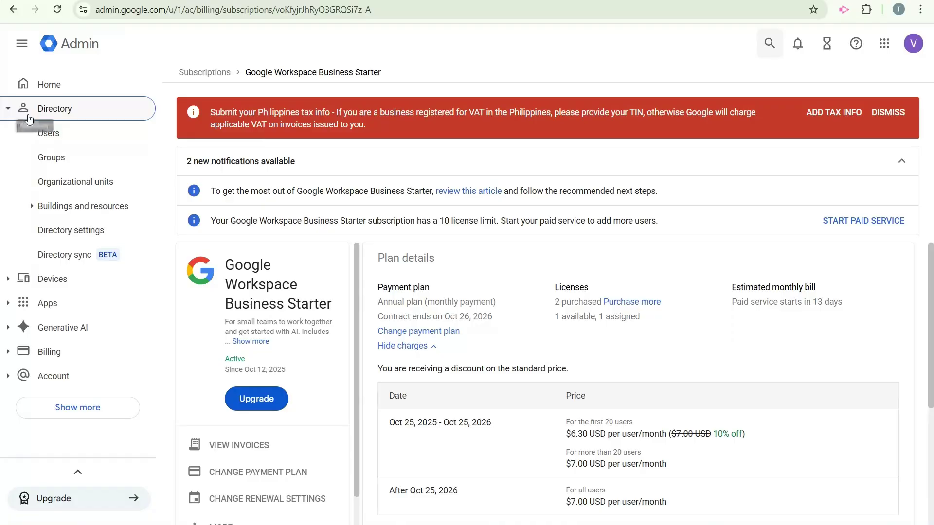
{"action": "left_click", "coordinate": [64, 139]}
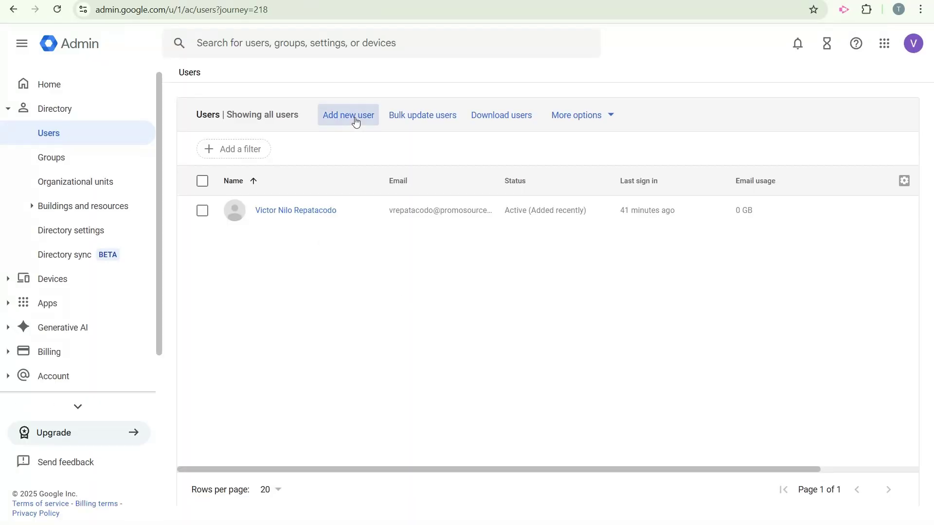
{"action": "left_click", "coordinate": [354, 117]}
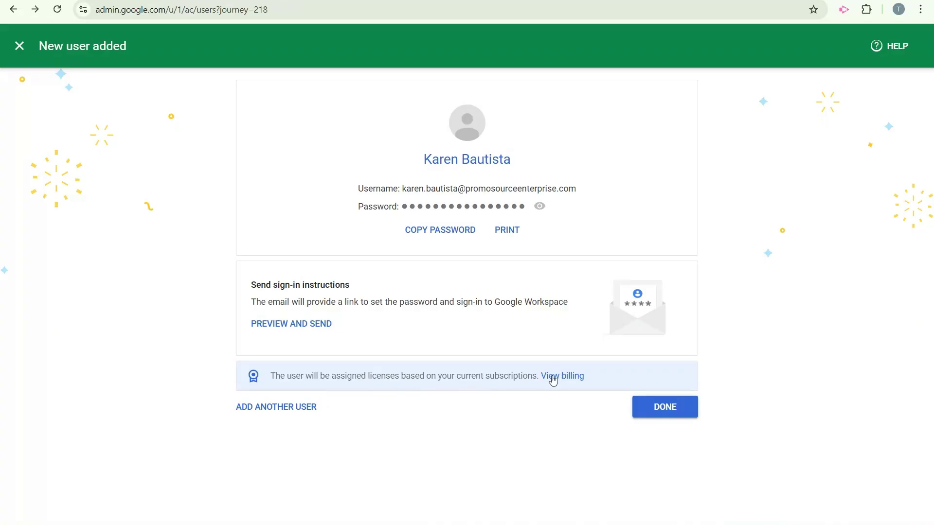
Email the new user's sign-in instructions with a copy to yourself, then finish.
{"action": "left_click", "coordinate": [303, 324]}
{"action": "left_click", "coordinate": [385, 227]}
{"action": "left_click_drag", "start_coordinate": [608, 276], "coordinate": [609, 322]}
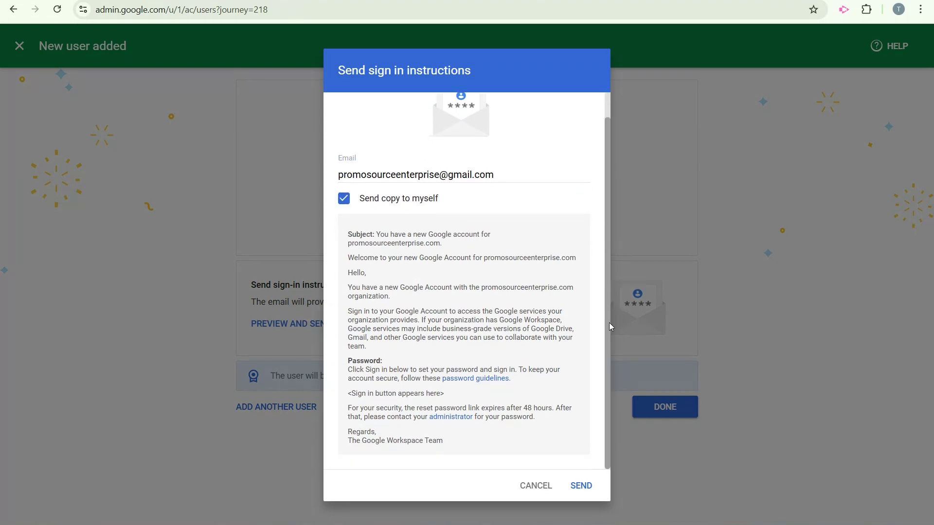
{"action": "left_click", "coordinate": [581, 485]}
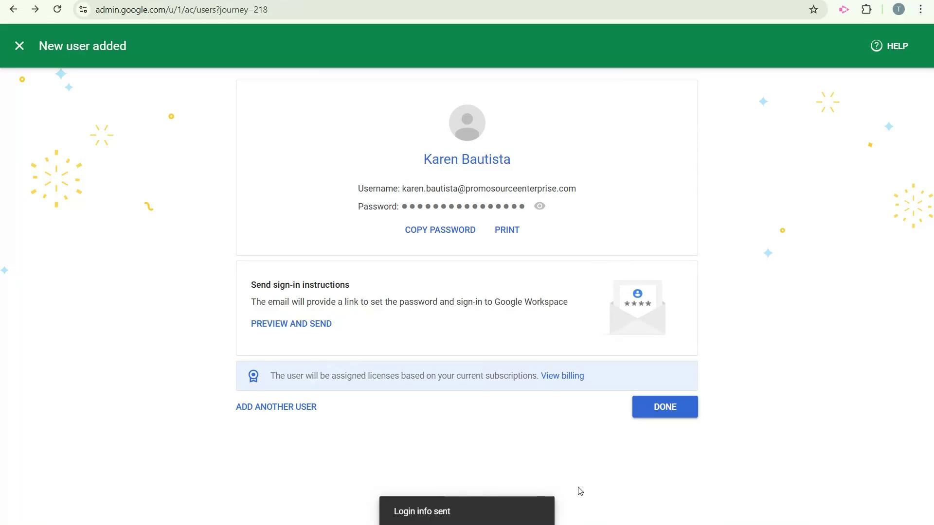
{"action": "left_click", "coordinate": [655, 408]}
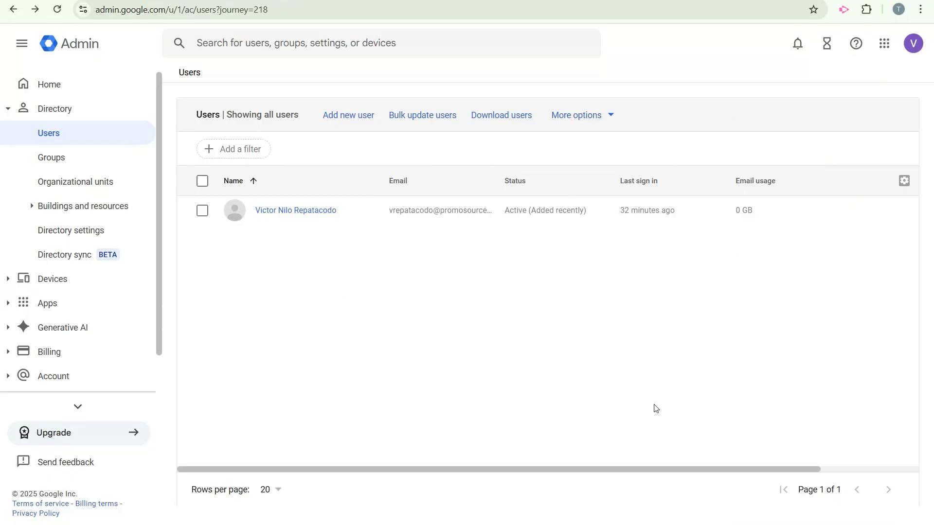
Refresh the users list and mark 'Configure the way you work' as done.
{"action": "left_click", "coordinate": [58, 10]}
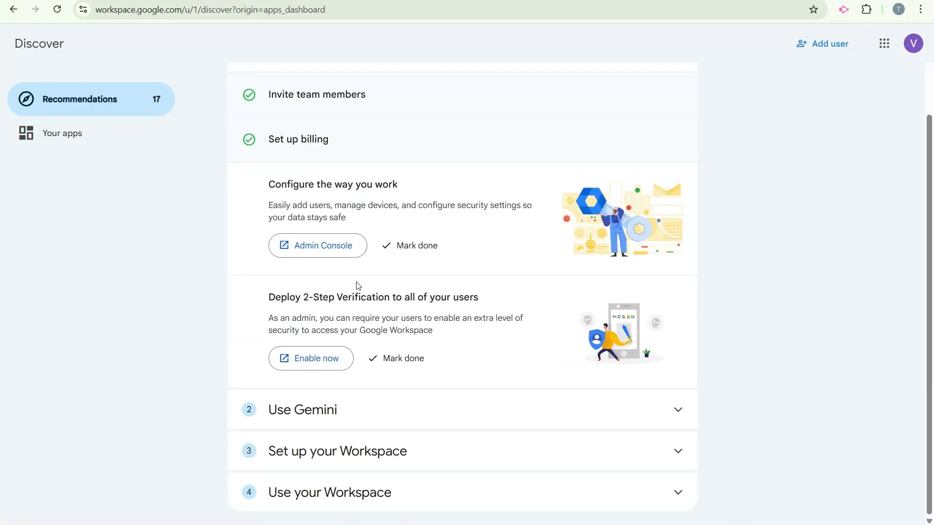
{"action": "left_click", "coordinate": [389, 247]}
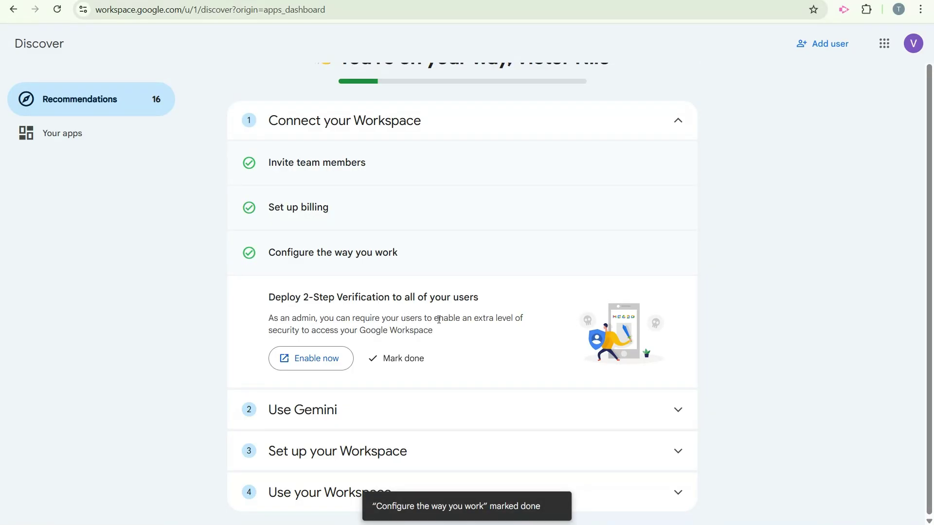
{"action": "left_click", "coordinate": [329, 368]}
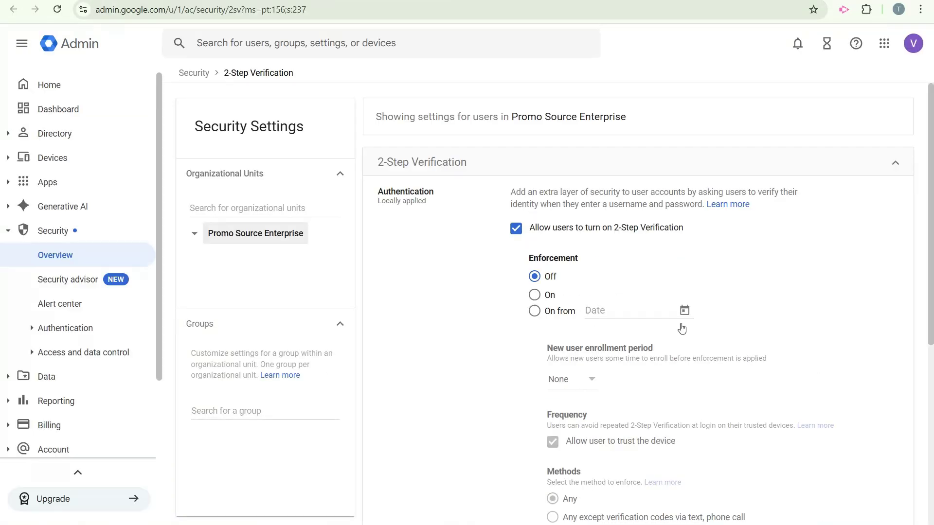
Set 2-Step Verification enforcement On with a 1-day enrollment period and attempt to save.
{"action": "left_click", "coordinate": [535, 293]}
{"action": "scroll", "coordinate": [891, 375], "scroll_direction": "down", "scroll_amount": 3}
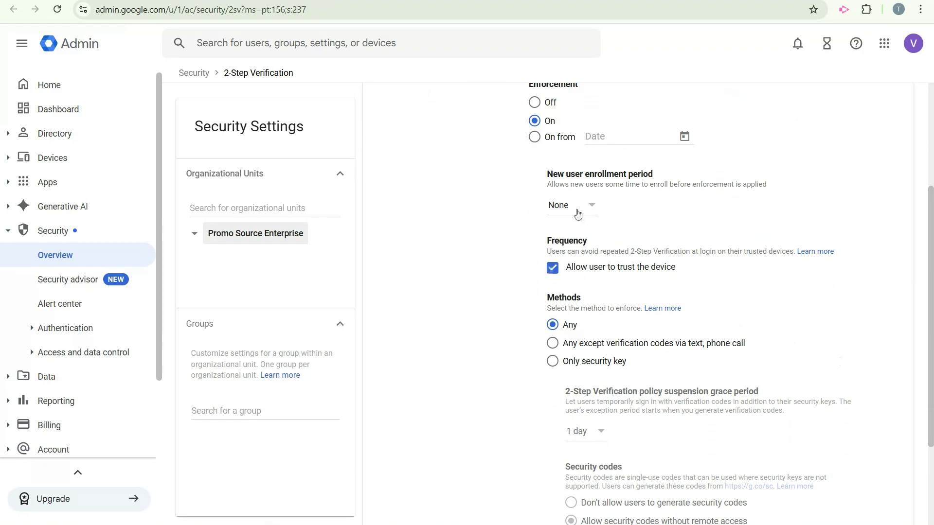
{"action": "left_click", "coordinate": [581, 206]}
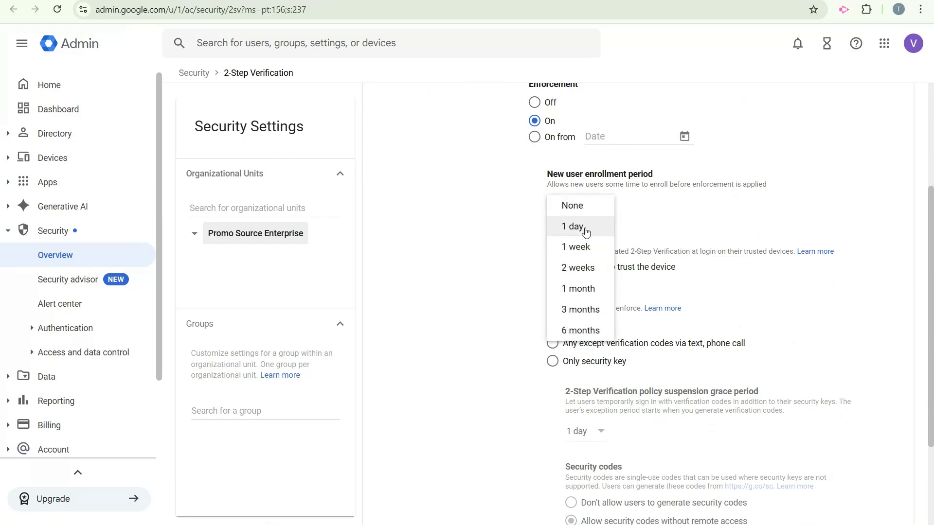
{"action": "left_click", "coordinate": [574, 228]}
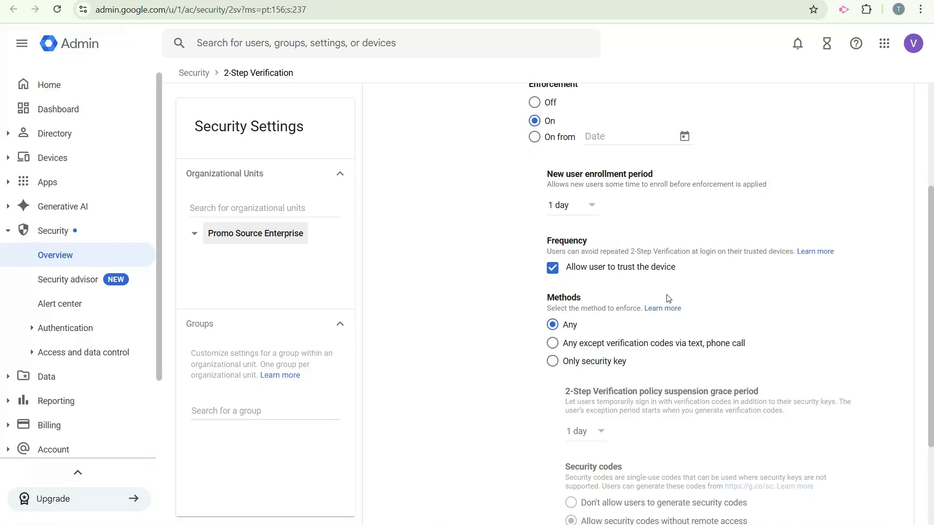
{"action": "scroll", "coordinate": [668, 298], "scroll_direction": "down", "scroll_amount": 3}
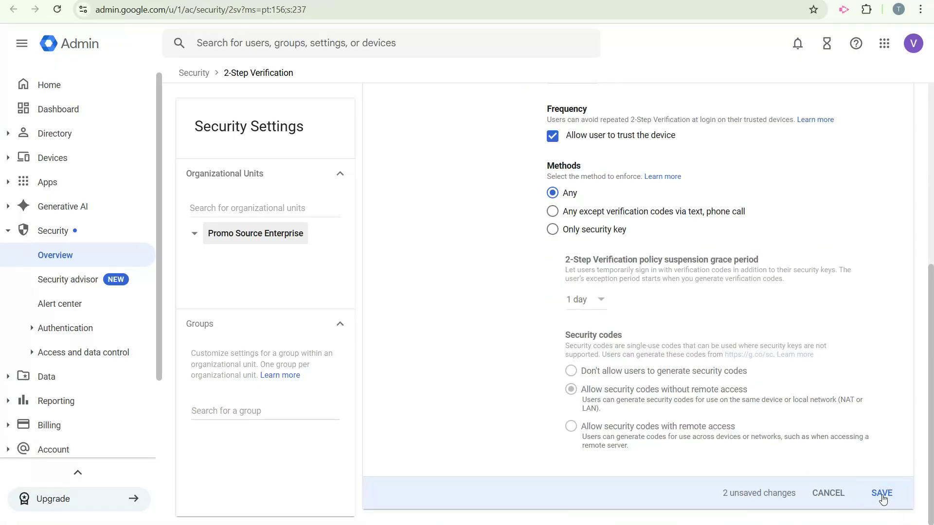
{"action": "left_click", "coordinate": [882, 493]}
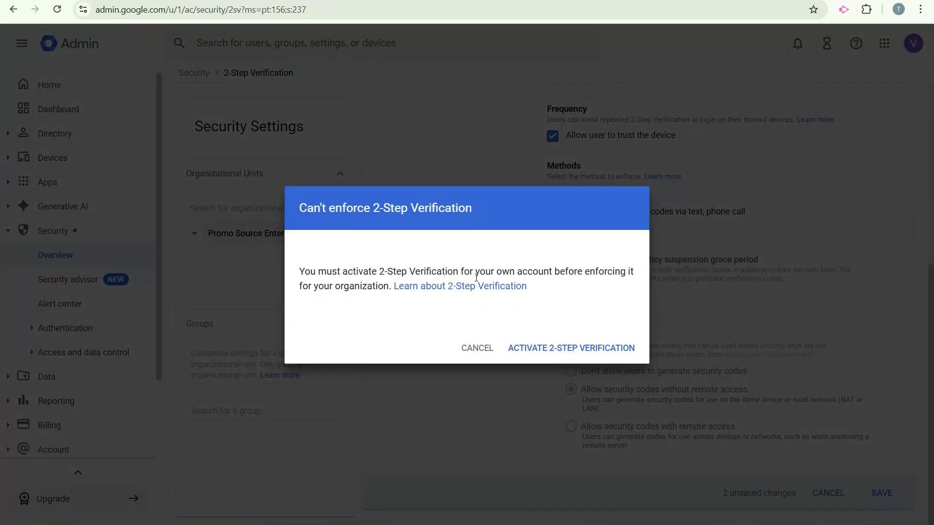
Start 2-Step Verification setup for your own account, signing in as the Workspace admin with its password.
{"action": "left_click", "coordinate": [546, 348]}
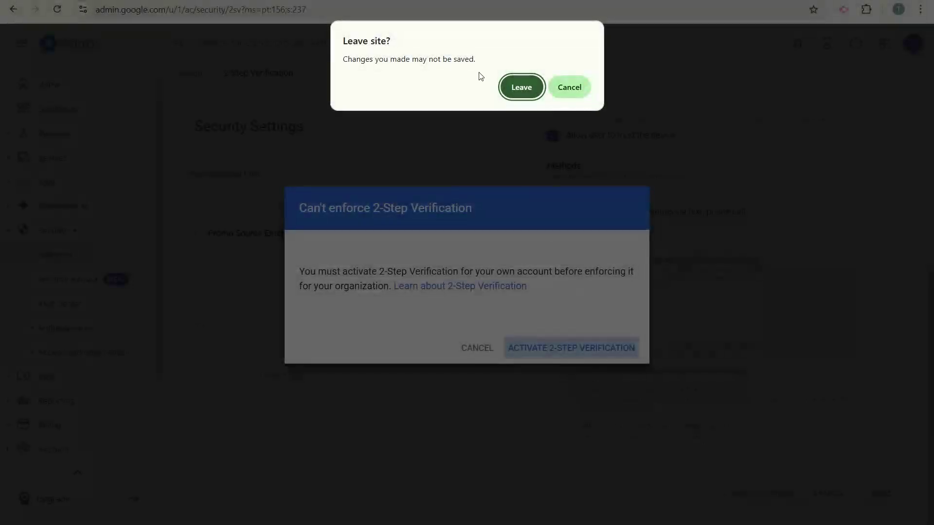
{"action": "left_click", "coordinate": [535, 92]}
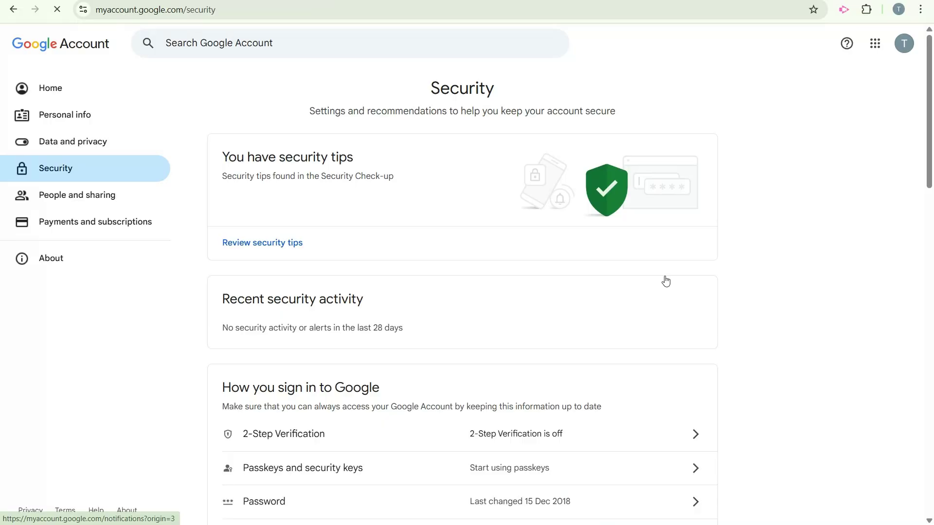
{"action": "left_click", "coordinate": [894, 42]}
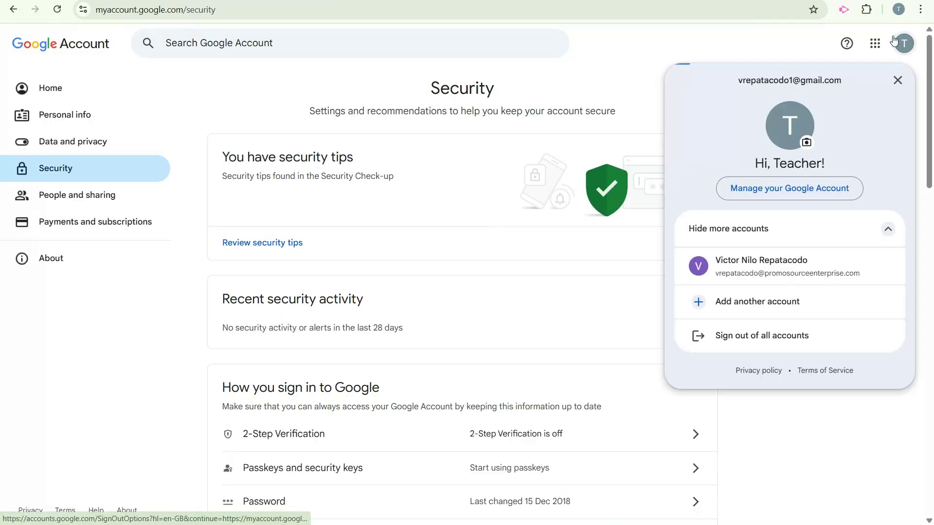
{"action": "left_click", "coordinate": [762, 339]}
{"action": "left_click", "coordinate": [556, 273]}
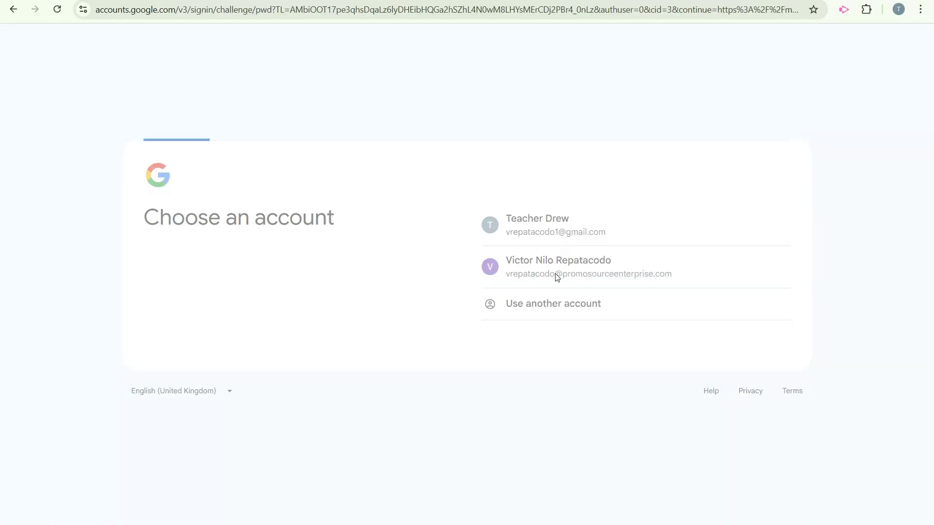
{"action": "type", "text": "•••••••••"}
{"action": "key", "text": "Return"}
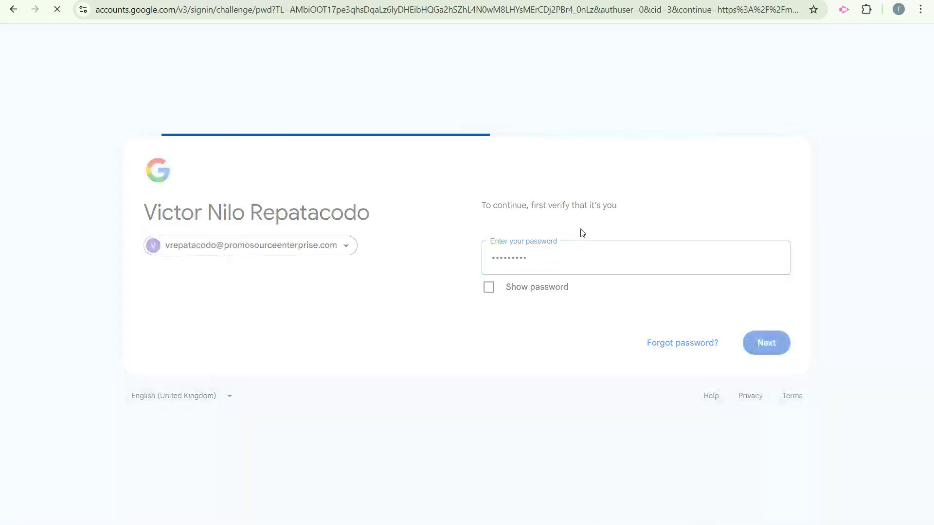
Turn on 2-Step Verification for the admin account and dismiss the confirmation.
{"action": "scroll", "coordinate": [581, 233], "scroll_direction": "down", "scroll_amount": 2}
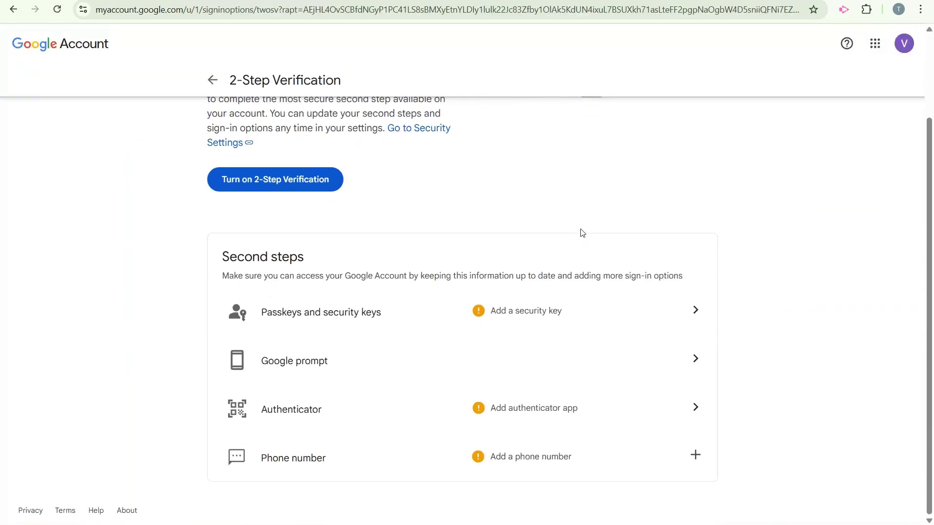
{"action": "scroll", "coordinate": [579, 231], "scroll_direction": "up", "scroll_amount": 2}
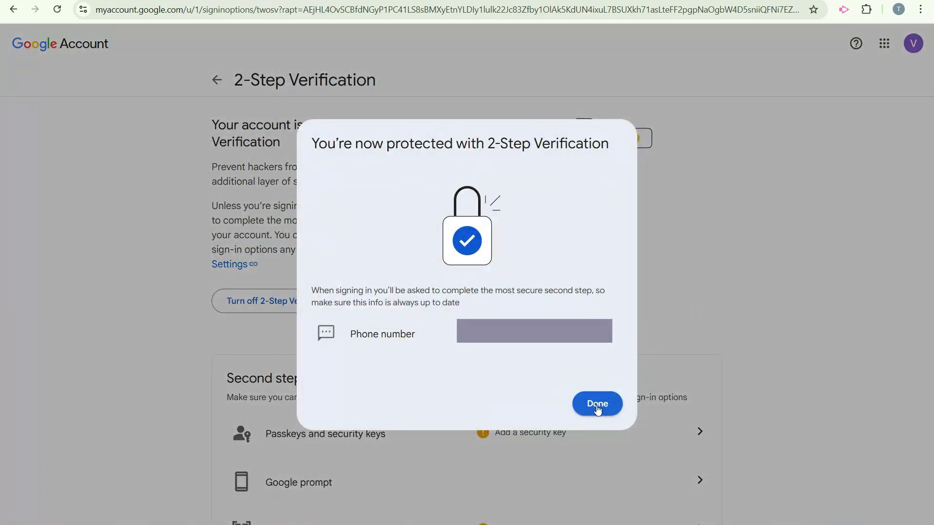
{"action": "left_click", "coordinate": [598, 410]}
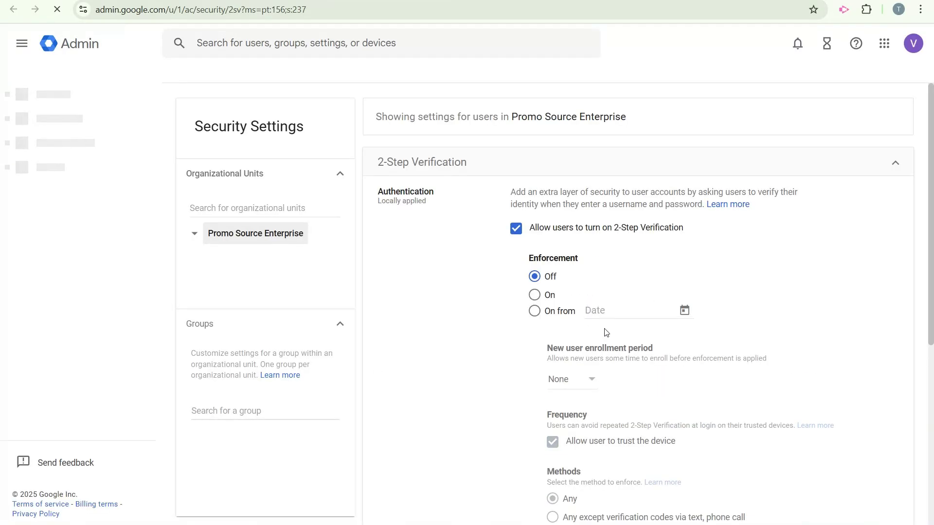
Switch 2-Step Verification enforcement On, pick a 1 day new user enrollment period, and save.
{"action": "left_click", "coordinate": [535, 295]}
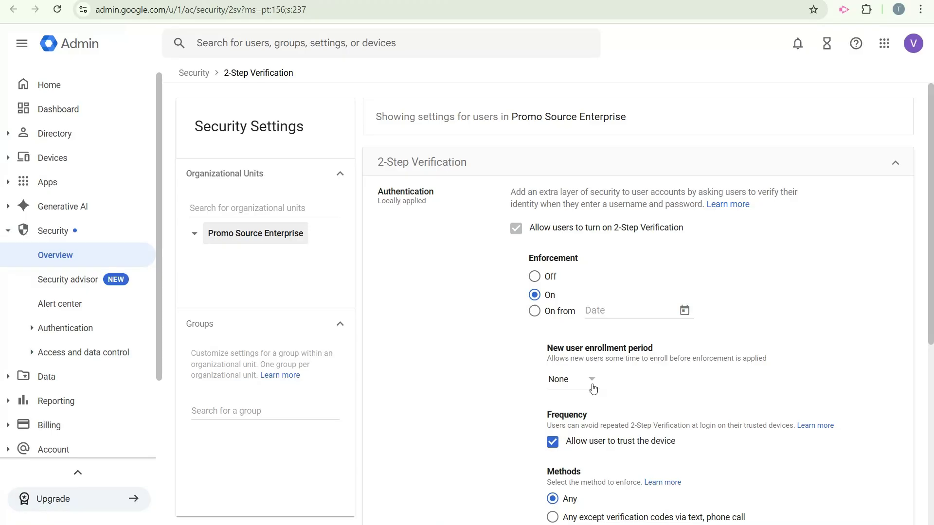
{"action": "left_click", "coordinate": [591, 379]}
{"action": "left_click", "coordinate": [560, 400]}
{"action": "scroll", "coordinate": [701, 401], "scroll_direction": "down", "scroll_amount": 3}
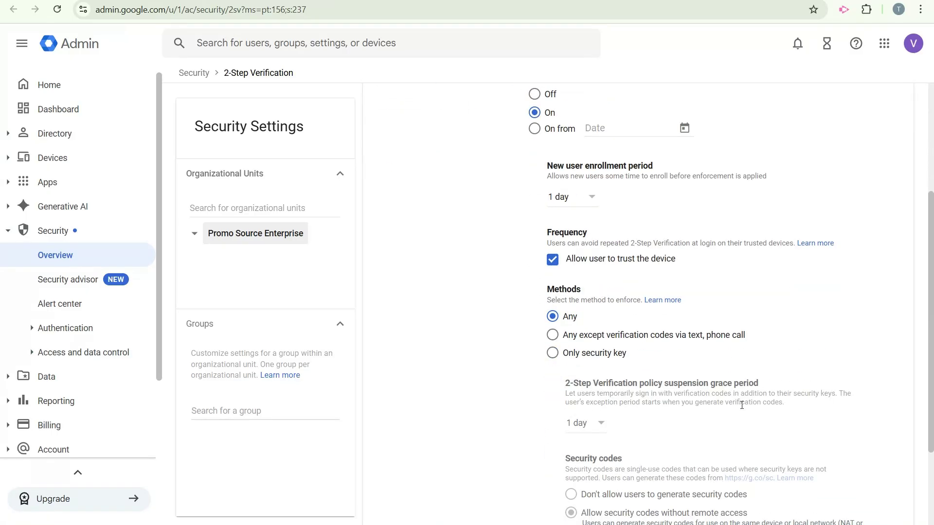
{"action": "scroll", "coordinate": [742, 405], "scroll_direction": "down", "scroll_amount": 1}
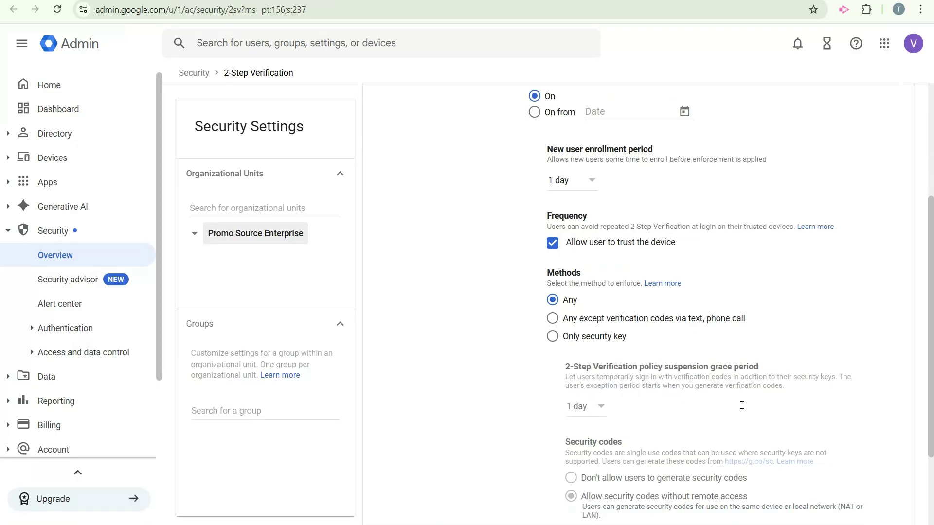
{"action": "scroll", "coordinate": [741, 405], "scroll_direction": "down", "scroll_amount": 3}
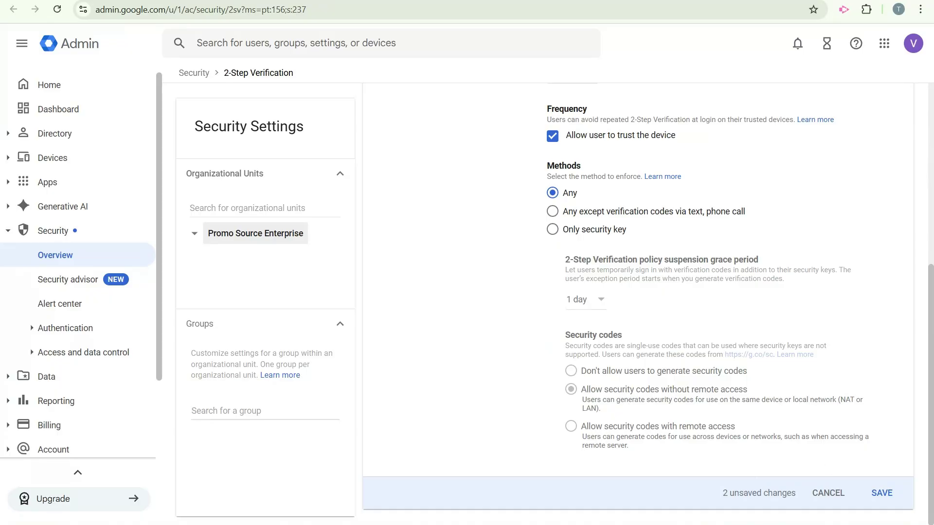
{"action": "left_click", "coordinate": [888, 503]}
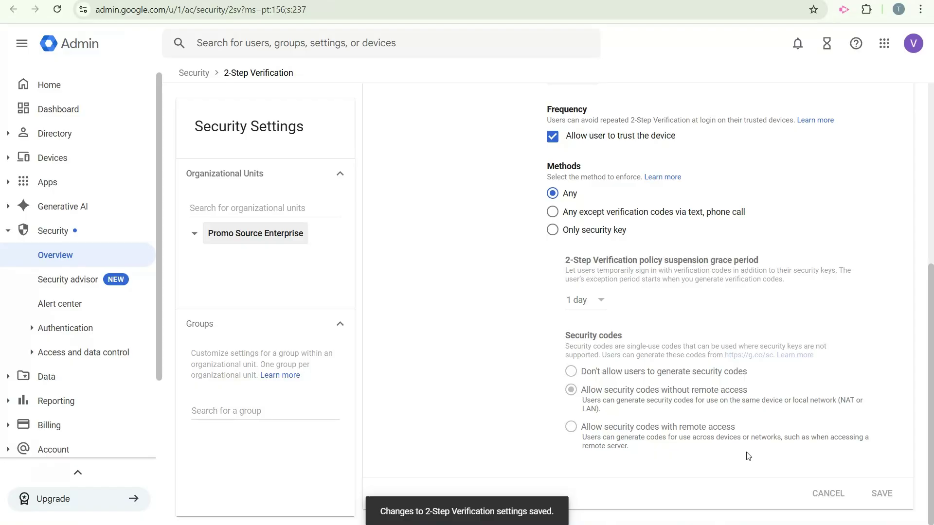
{"action": "scroll", "coordinate": [748, 456], "scroll_direction": "up", "scroll_amount": 6}
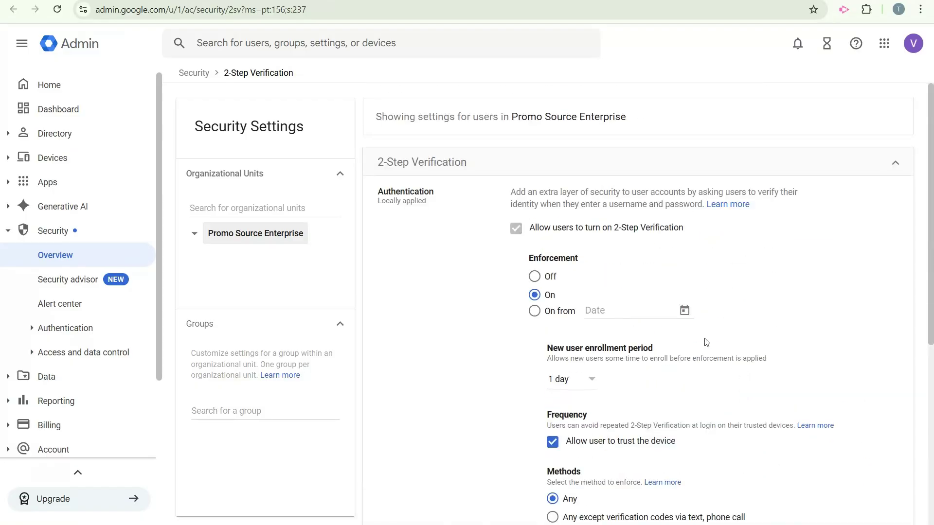
On the Discover recommendations, mark 'Deploy 2-Step Verification to all of your users' as done.
{"action": "left_click", "coordinate": [226, 1]}
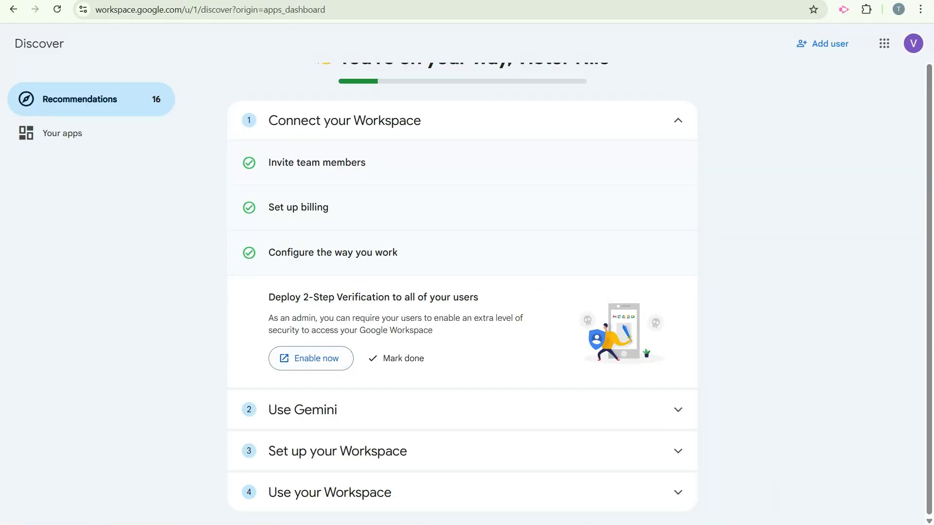
{"action": "left_click", "coordinate": [389, 359]}
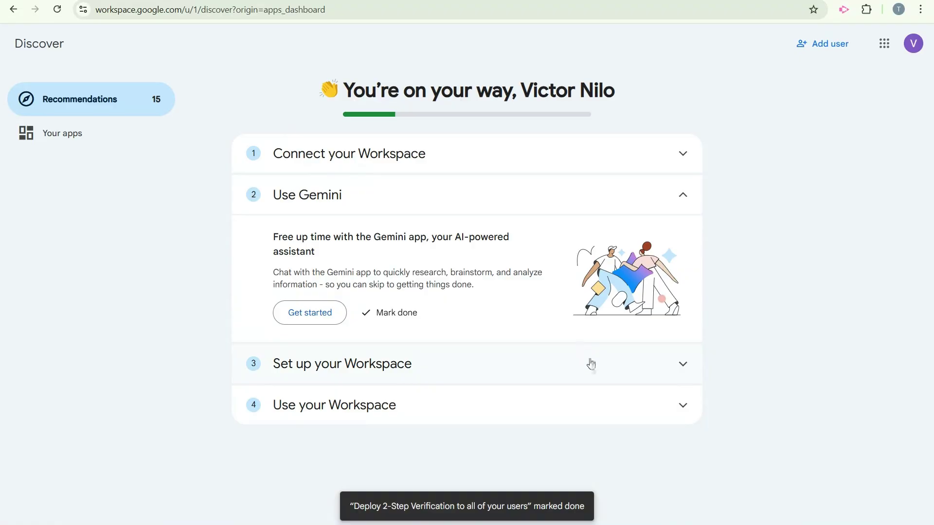
{"action": "left_click_drag", "start_coordinate": [333, 239], "coordinate": [431, 252]}
Start the Gemini app introduction and advance through its slides to the last one.
{"action": "left_click_drag", "start_coordinate": [338, 272], "coordinate": [473, 272]}
{"action": "left_click", "coordinate": [330, 322]}
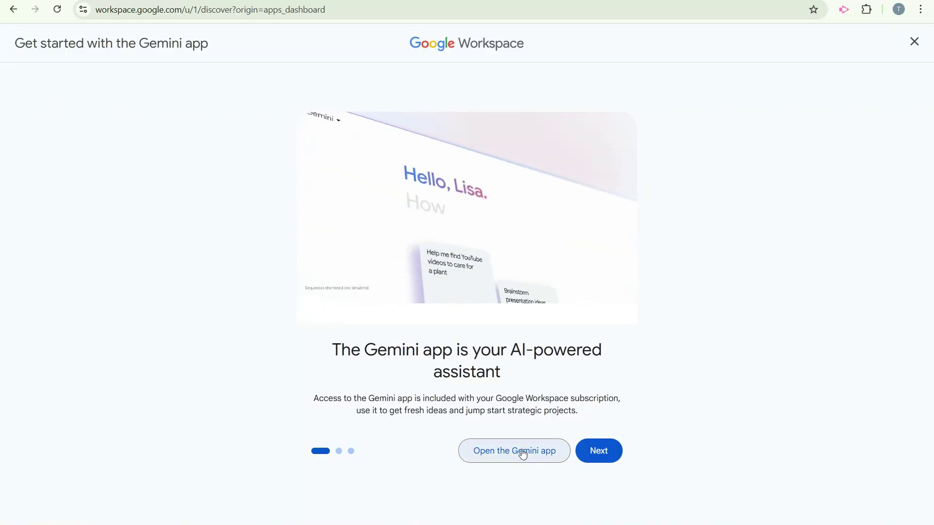
{"action": "left_click_drag", "start_coordinate": [451, 399], "coordinate": [579, 413]}
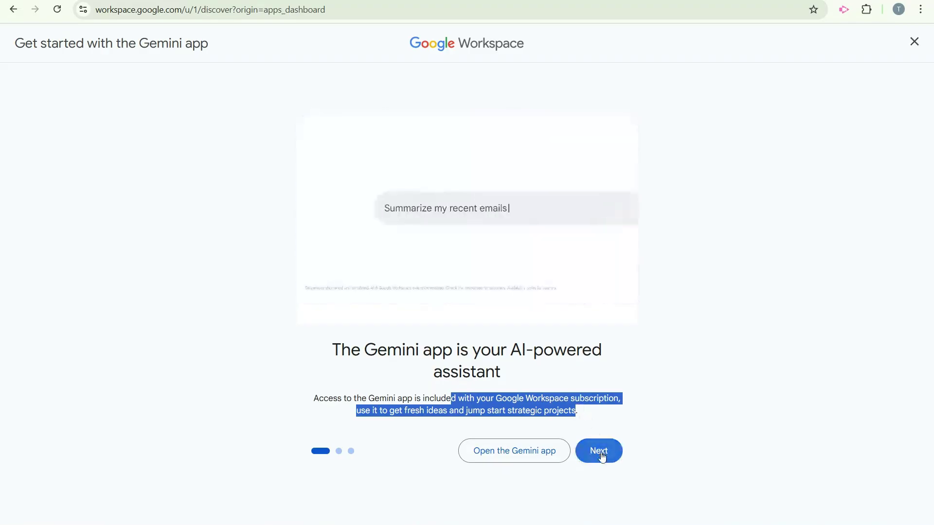
{"action": "left_click", "coordinate": [601, 453]}
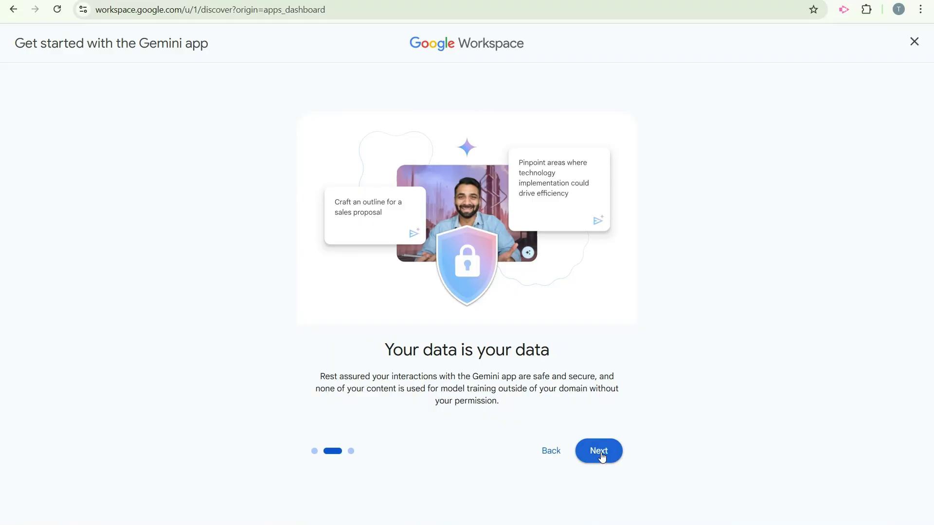
{"action": "left_click", "coordinate": [600, 453]}
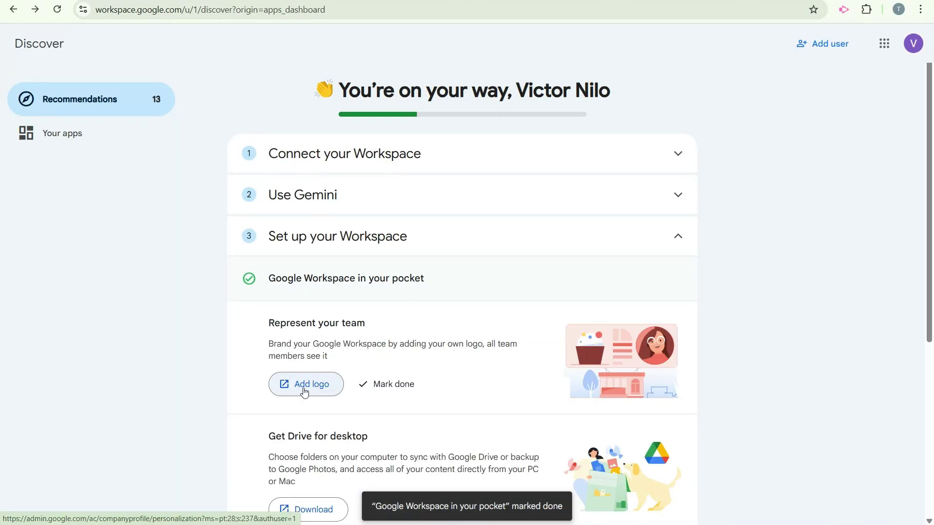
Upload the promosource image from the computer as the custom organization logo and save.
{"action": "left_click", "coordinate": [304, 392]}
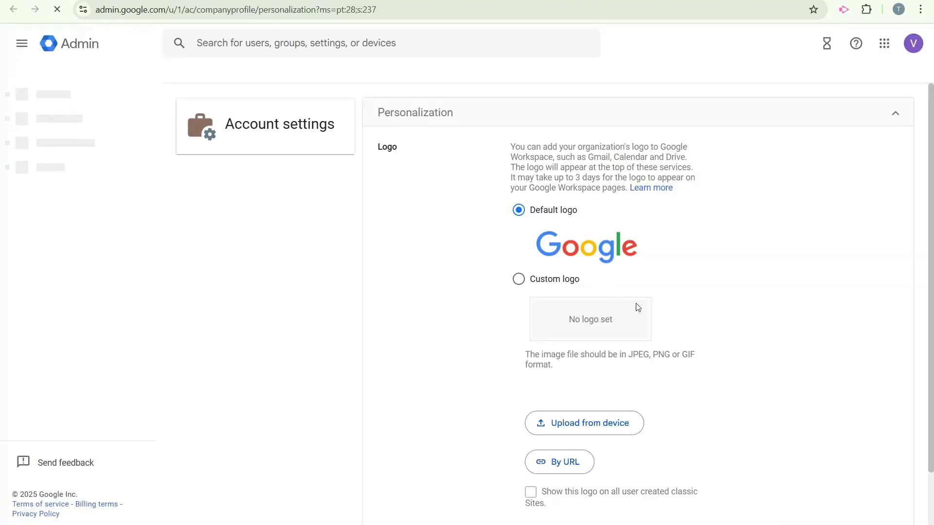
{"action": "left_click", "coordinate": [518, 278]}
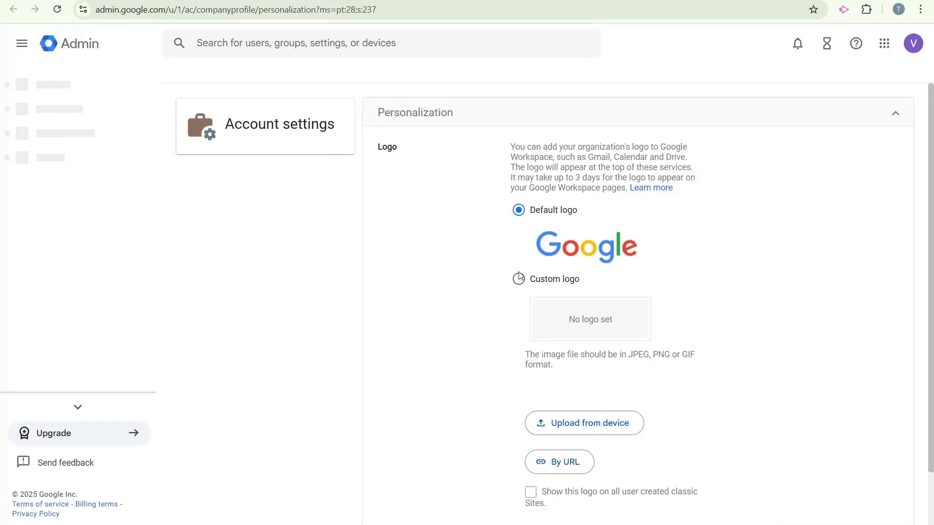
{"action": "left_click", "coordinate": [581, 423]}
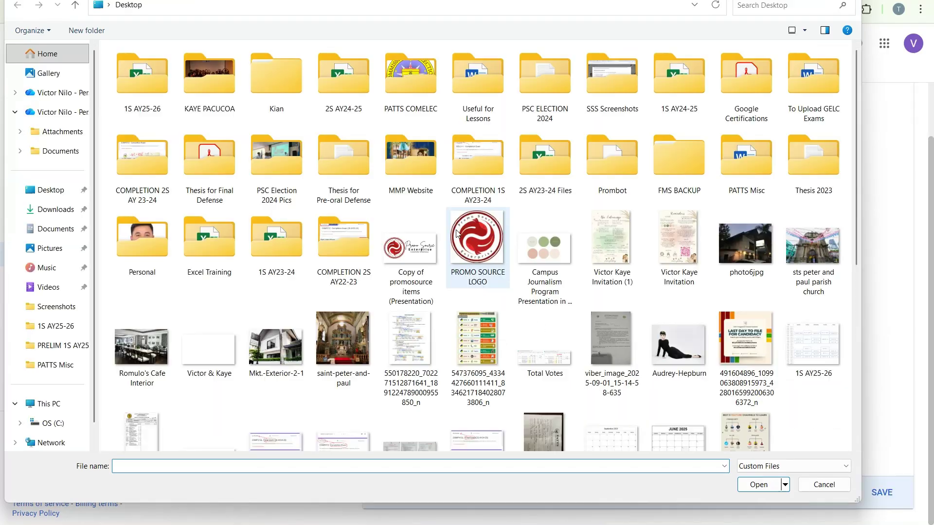
{"action": "double_click", "coordinate": [417, 257]}
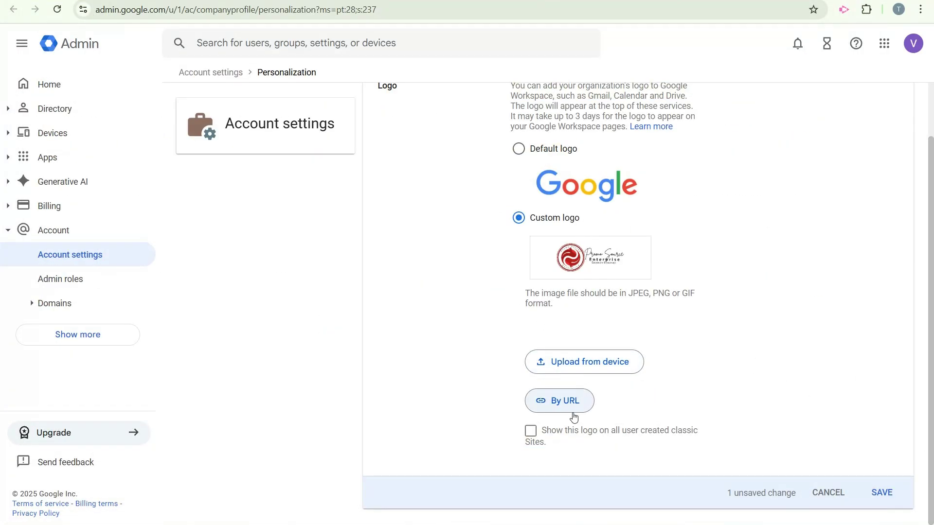
{"action": "left_click", "coordinate": [883, 493]}
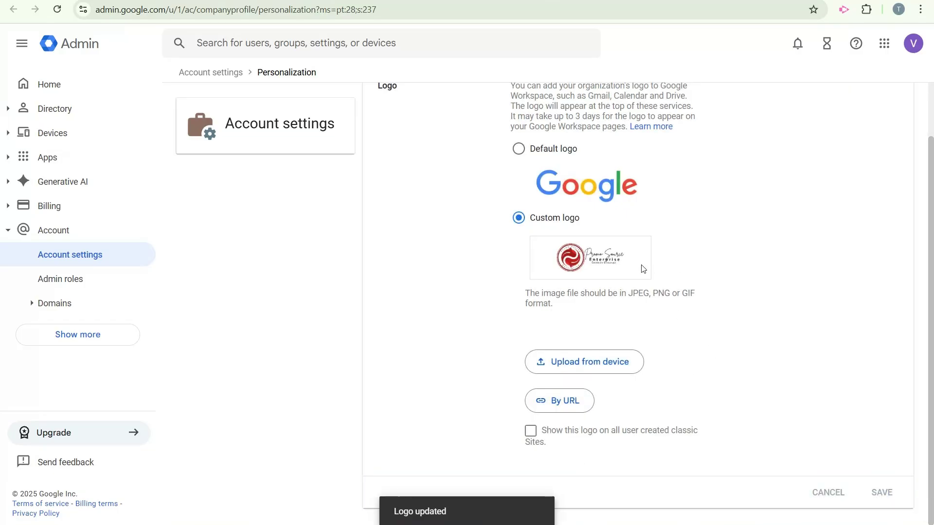
Upload ID Pic from the Personal folder as the admin user's profile photo.
{"action": "left_click", "coordinate": [53, 109]}
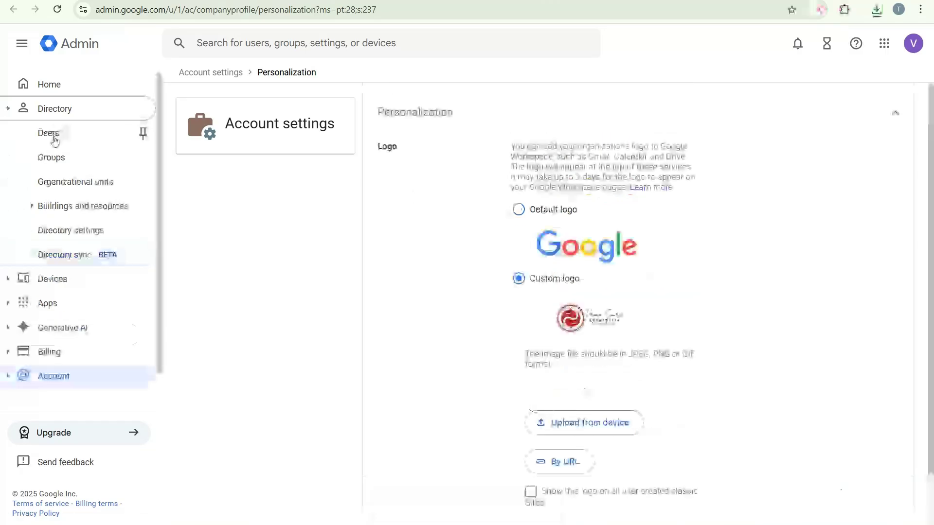
{"action": "left_click", "coordinate": [119, 144]}
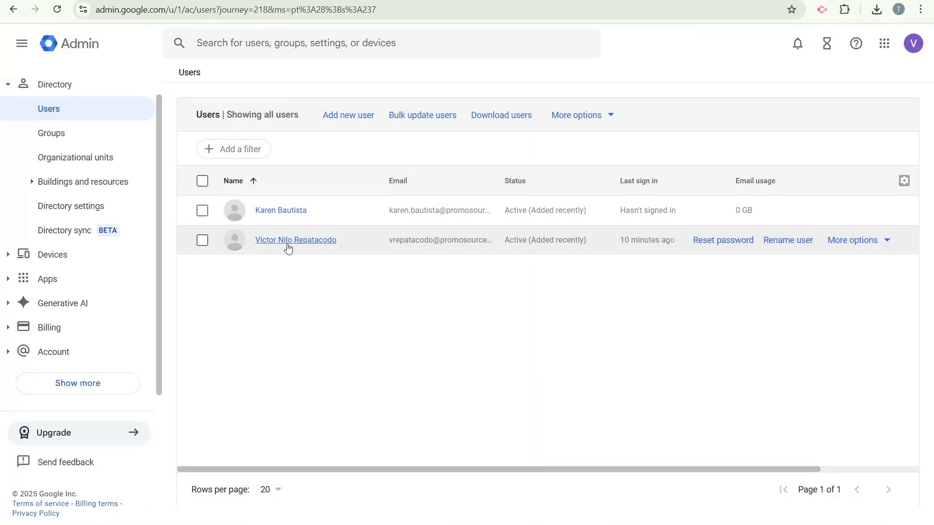
{"action": "left_click", "coordinate": [291, 246]}
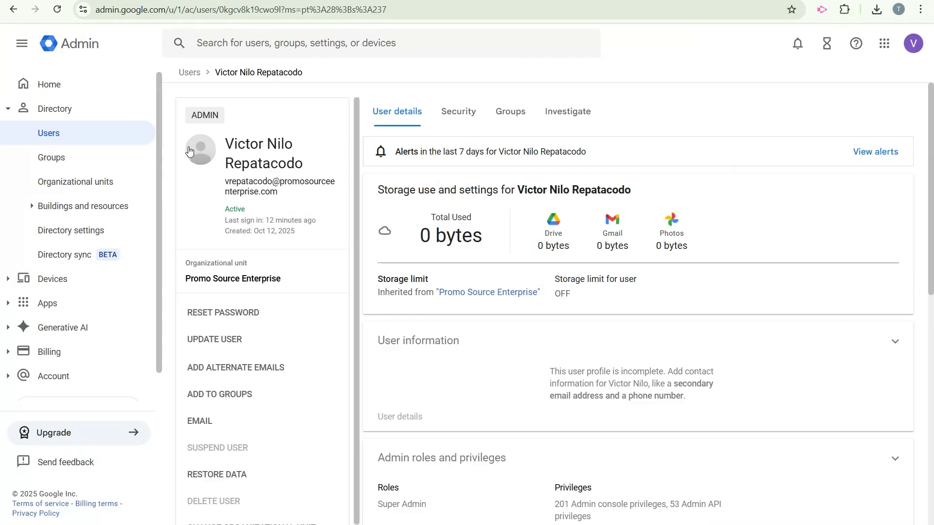
{"action": "left_click", "coordinate": [197, 150]}
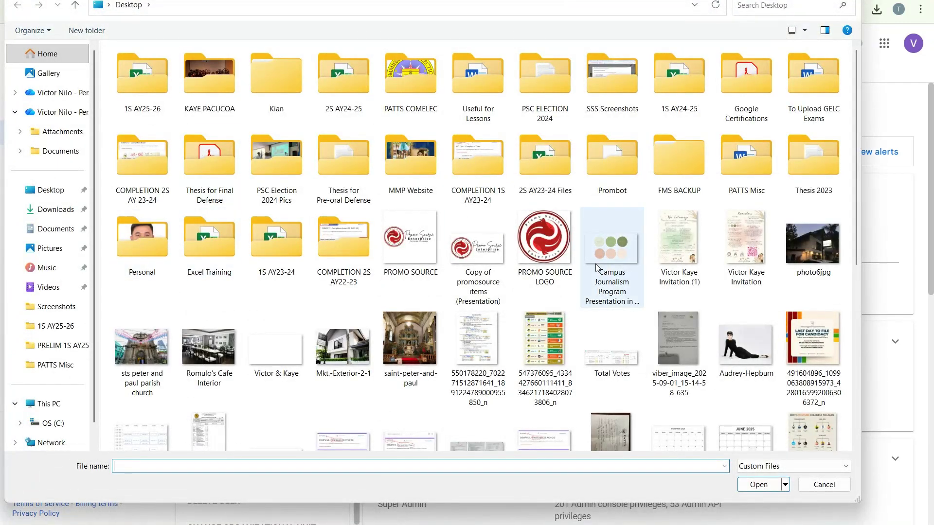
{"action": "left_click", "coordinate": [153, 238]}
{"action": "double_click", "coordinate": [153, 237]}
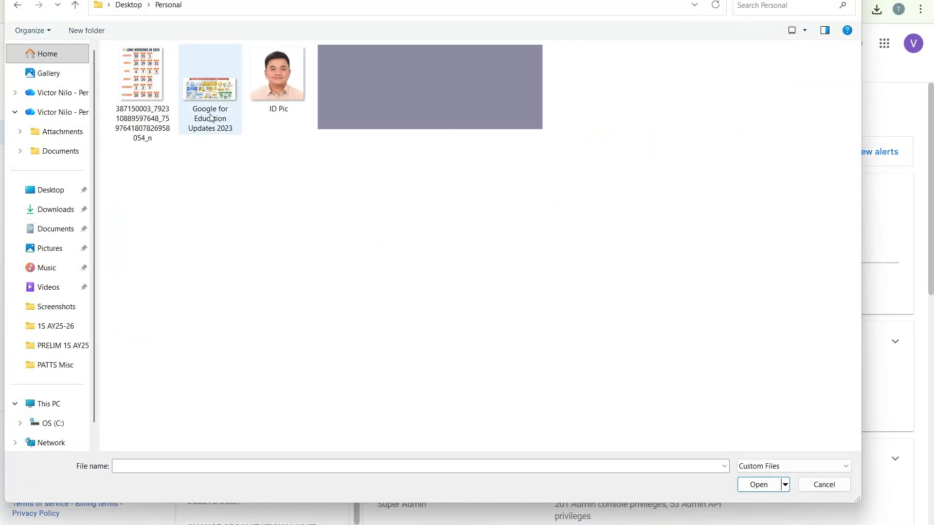
{"action": "left_click", "coordinate": [296, 92]}
{"action": "double_click", "coordinate": [295, 92]}
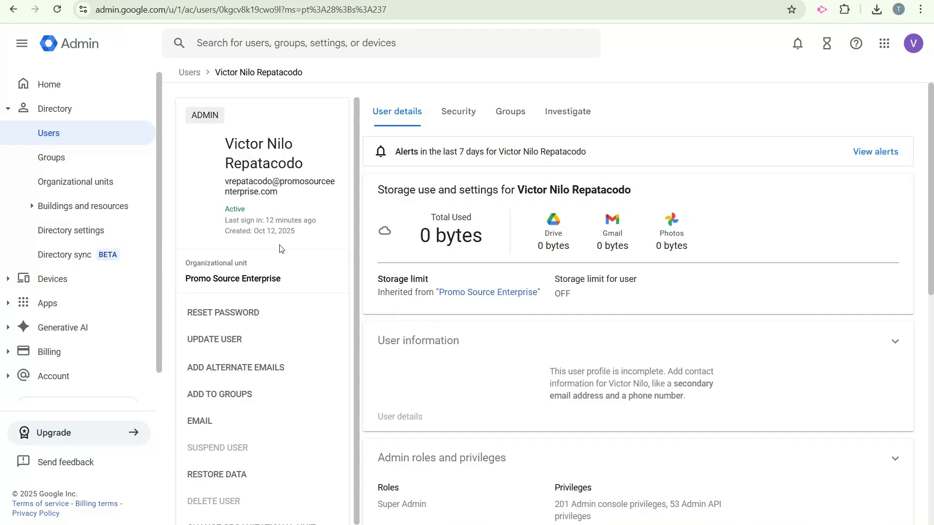
{"action": "left_click", "coordinate": [62, 134]}
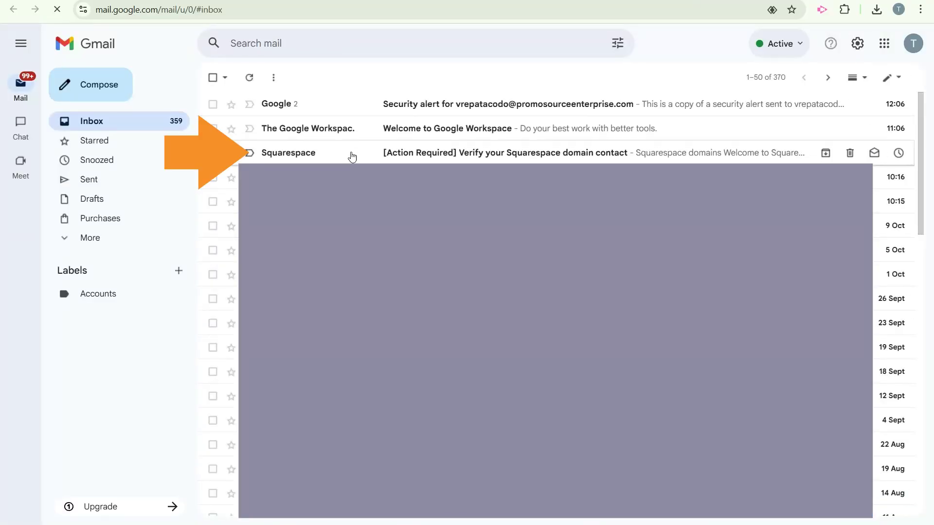
Open the Squarespace verification email in Gmail, verify, and return to the account dashboard.
{"action": "left_click", "coordinate": [350, 157]}
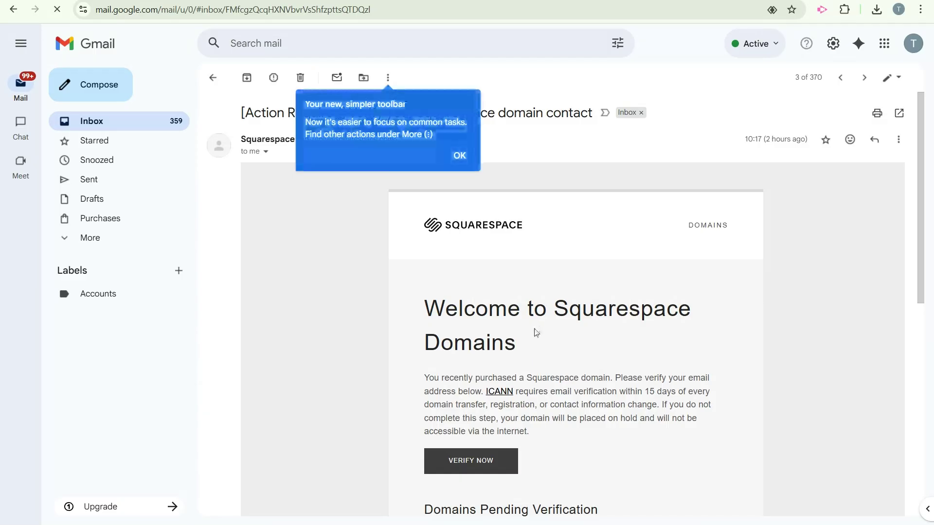
{"action": "scroll", "coordinate": [532, 360], "scroll_direction": "down", "scroll_amount": 4}
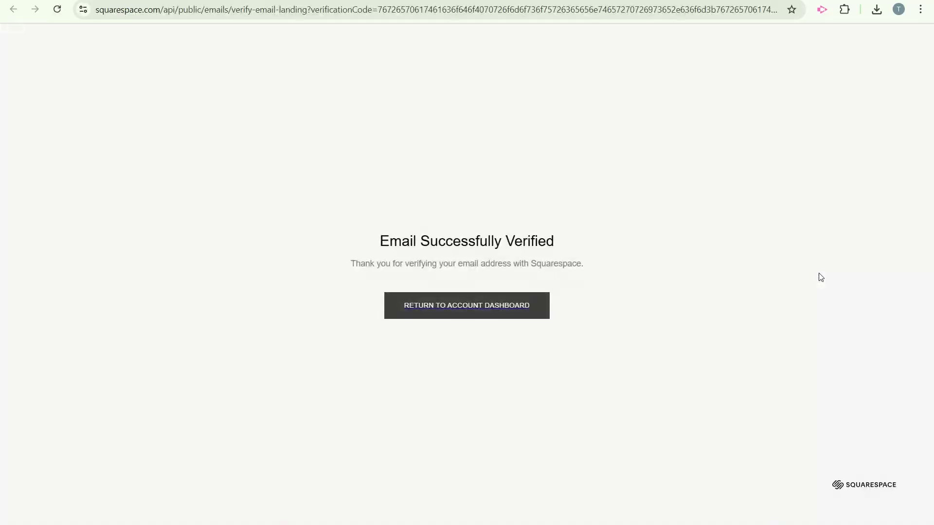
{"action": "left_click", "coordinate": [460, 307]}
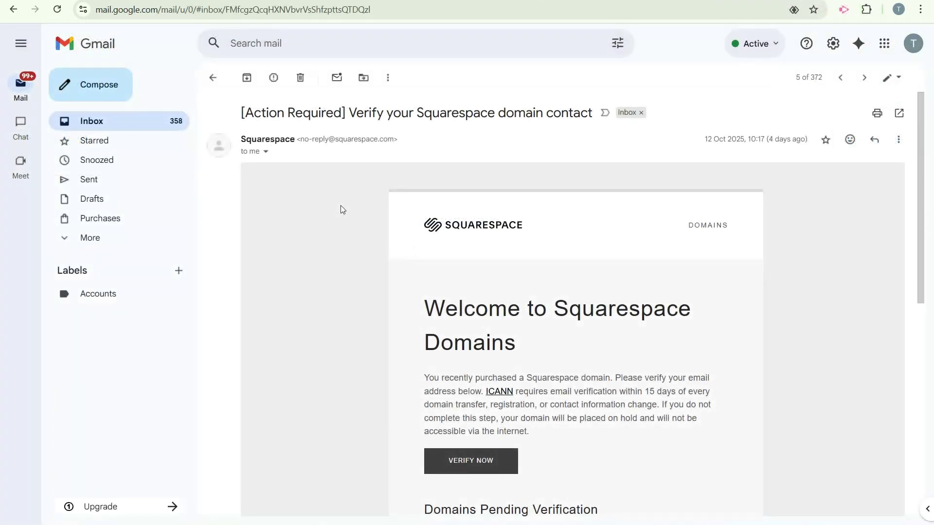
Log in to Squarespace from the email and open the promosourceenterprise.com domain overview.
{"action": "scroll", "coordinate": [340, 206], "scroll_direction": "down", "scroll_amount": 1}
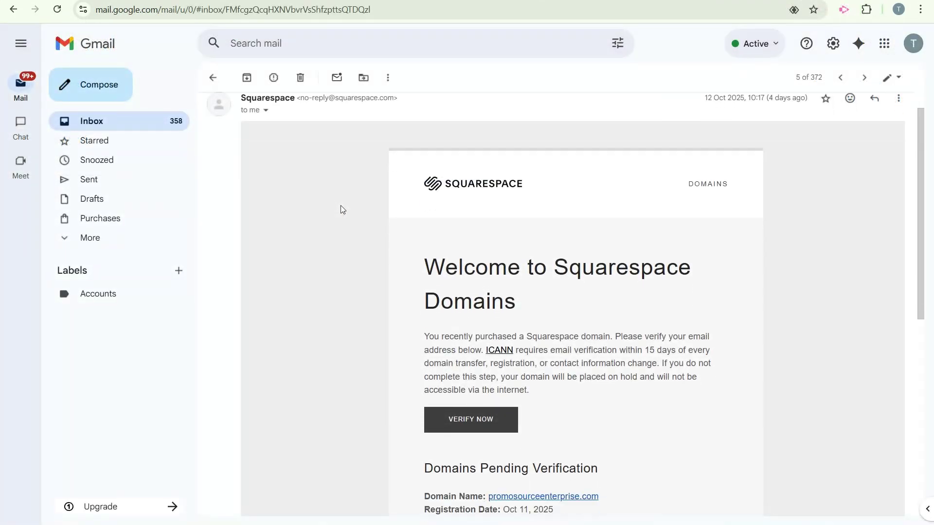
{"action": "scroll", "coordinate": [341, 208], "scroll_direction": "down", "scroll_amount": 6}
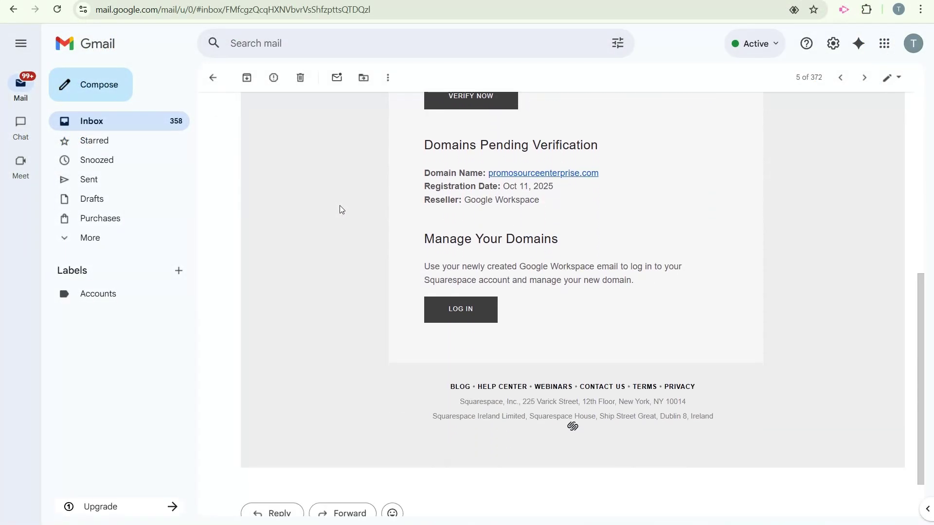
{"action": "scroll", "coordinate": [340, 208], "scroll_direction": "down", "scroll_amount": 1}
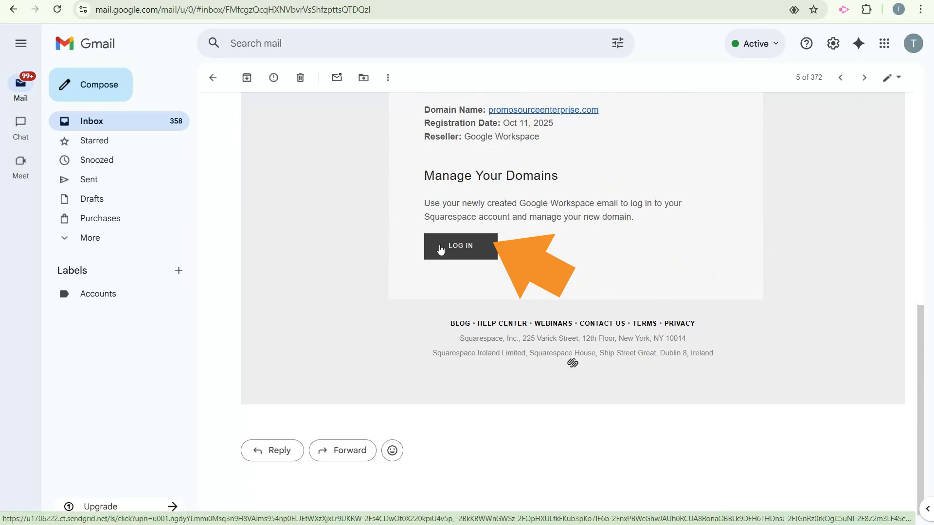
{"action": "left_click", "coordinate": [440, 250]}
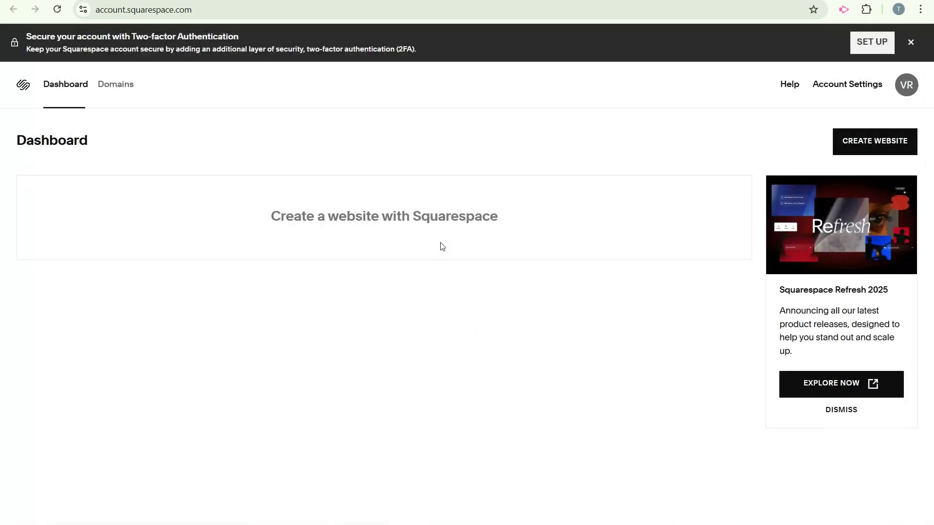
{"action": "mouse_move", "coordinate": [910, 94]}
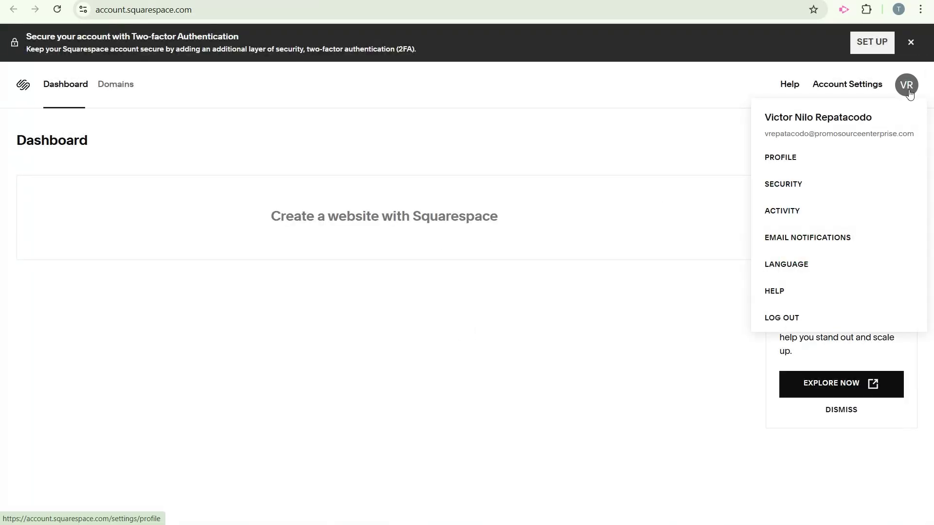
{"action": "left_click", "coordinate": [121, 88]}
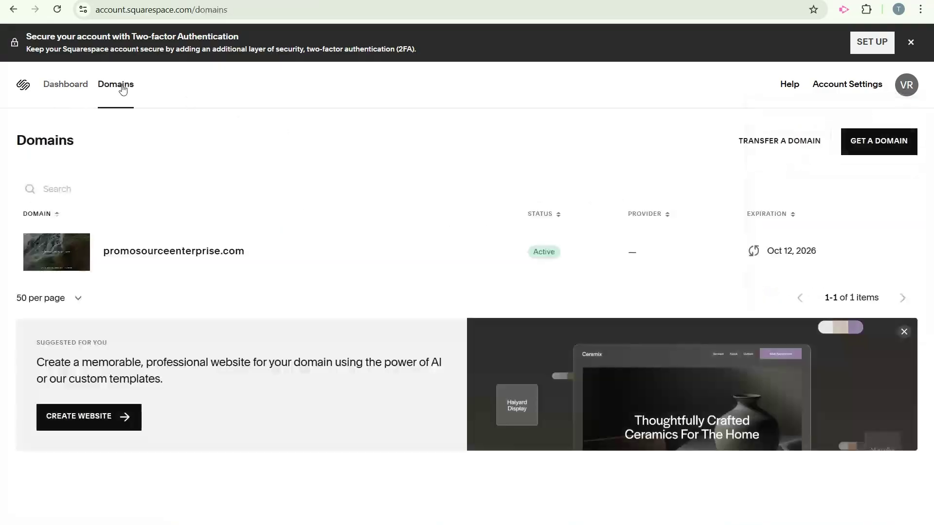
{"action": "left_click", "coordinate": [185, 252]}
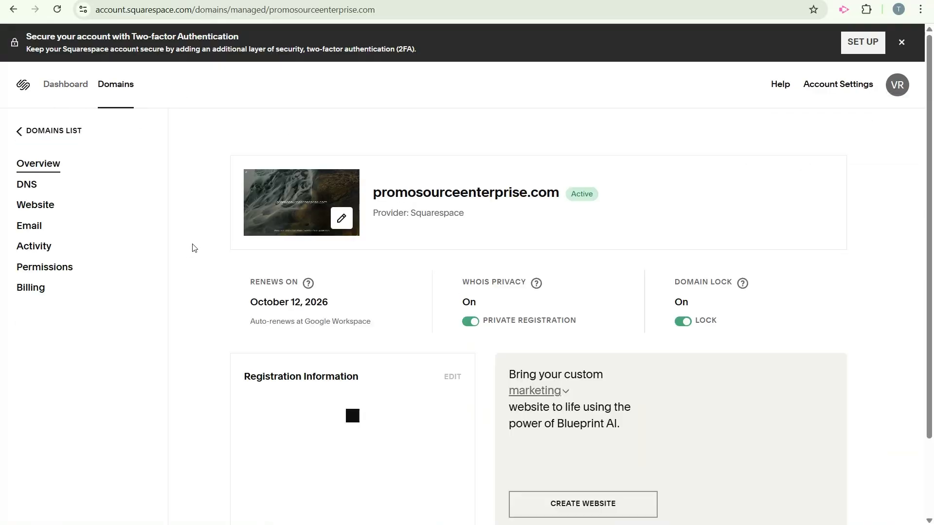
In DNS settings, start a new custom record and re-verify using the admin's Google account.
{"action": "left_click", "coordinate": [31, 191]}
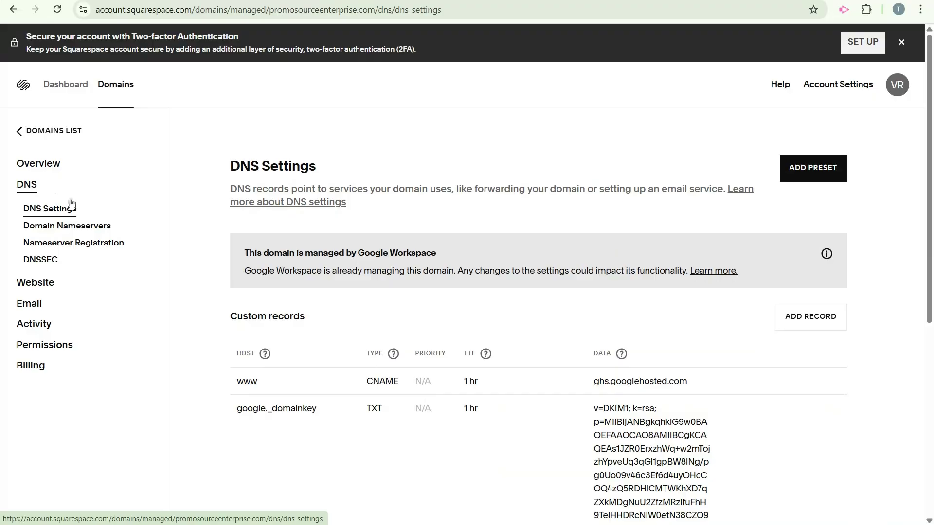
{"action": "left_click", "coordinate": [783, 327]}
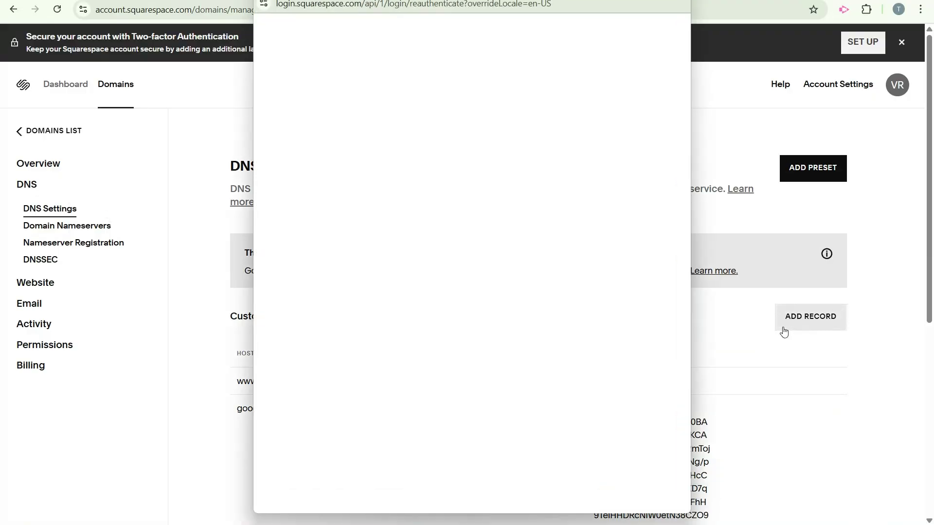
{"action": "left_click", "coordinate": [514, 315]}
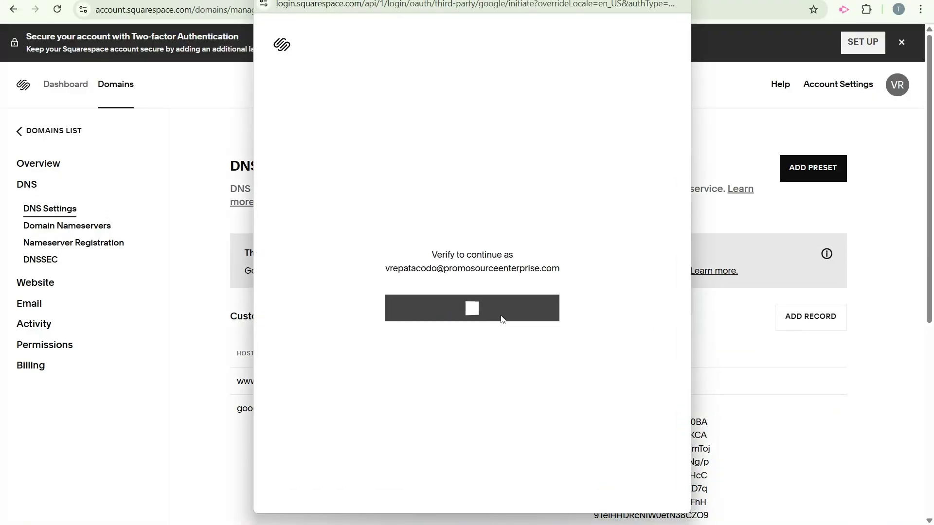
{"action": "left_click", "coordinate": [443, 296]}
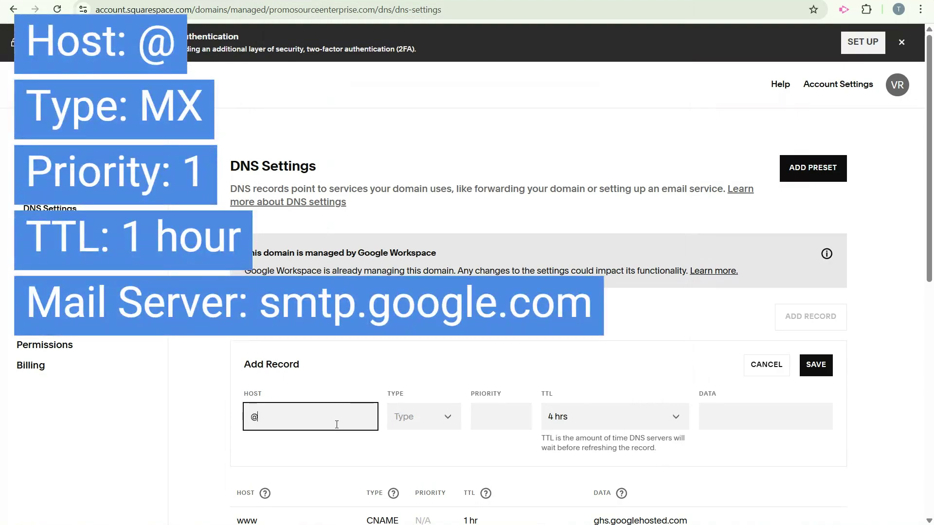
Create and save a Squarespace MX record: priority 1, TTL 1 hr, mail server smtp.google.com.
{"action": "left_click", "coordinate": [450, 427]}
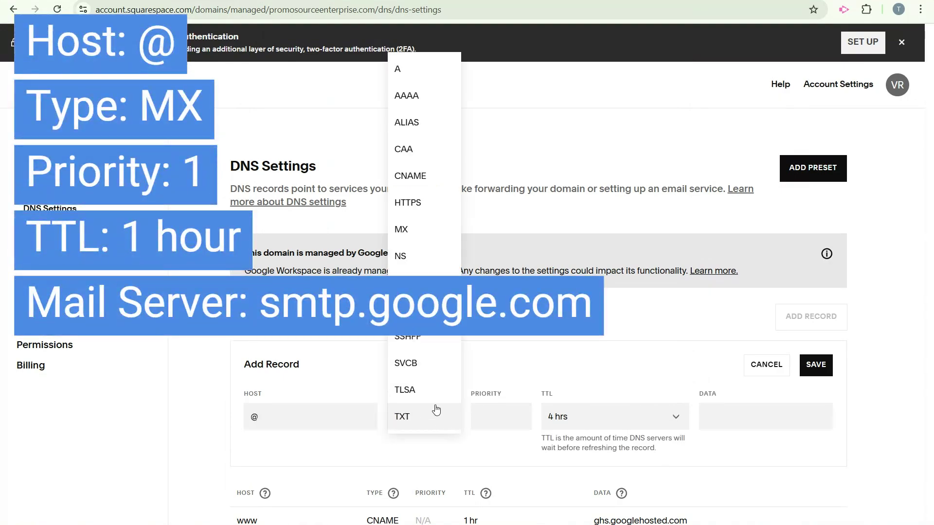
{"action": "left_click", "coordinate": [429, 235]}
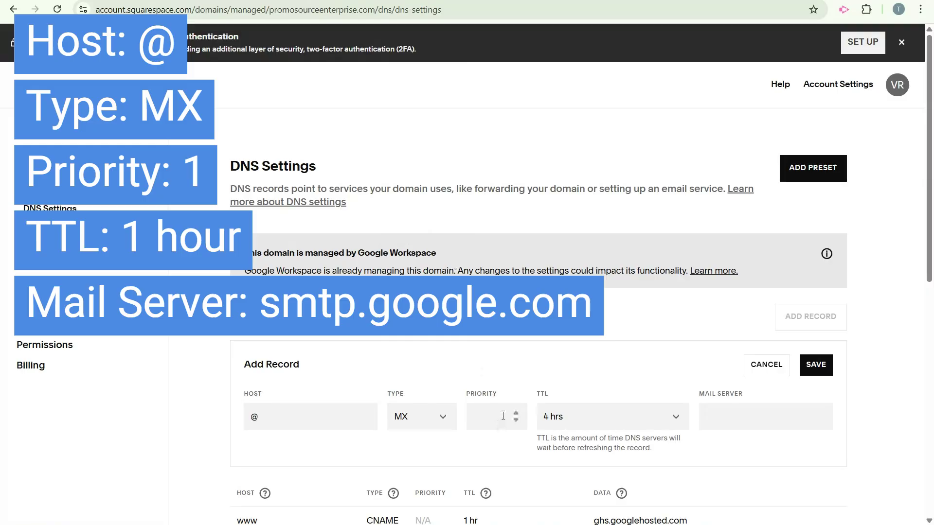
{"action": "left_click", "coordinate": [503, 416]}
{"action": "type", "text": "1"}
{"action": "left_click", "coordinate": [583, 421]}
{"action": "left_click", "coordinate": [582, 336]}
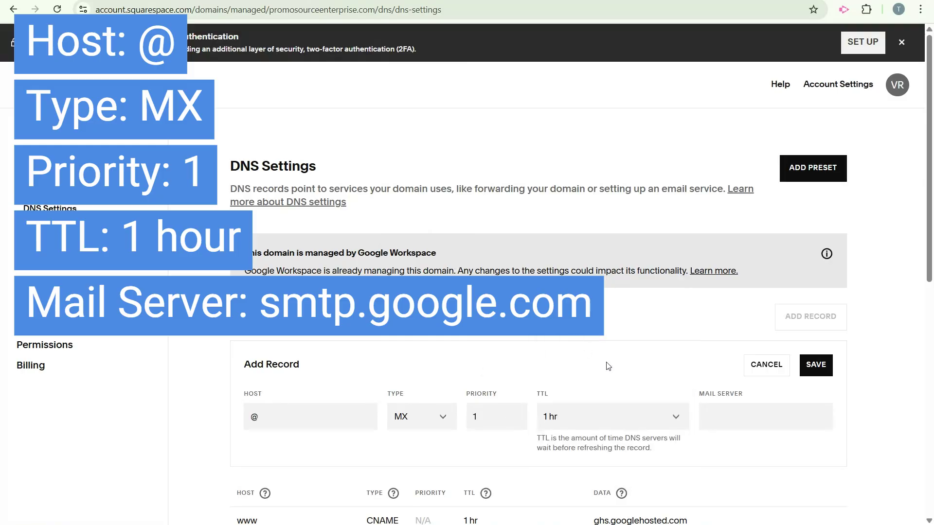
{"action": "left_click", "coordinate": [732, 419]}
{"action": "type", "text": "smtp.google.com"}
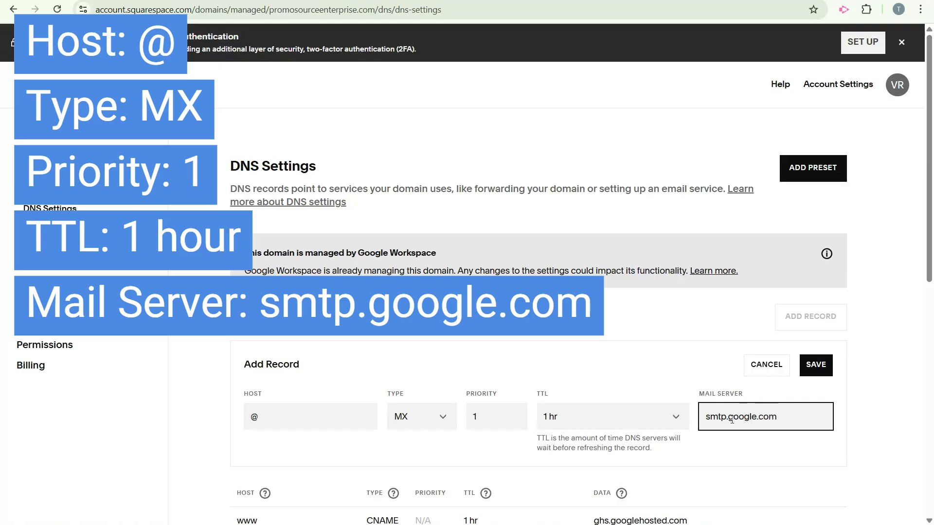
{"action": "left_click", "coordinate": [816, 367]}
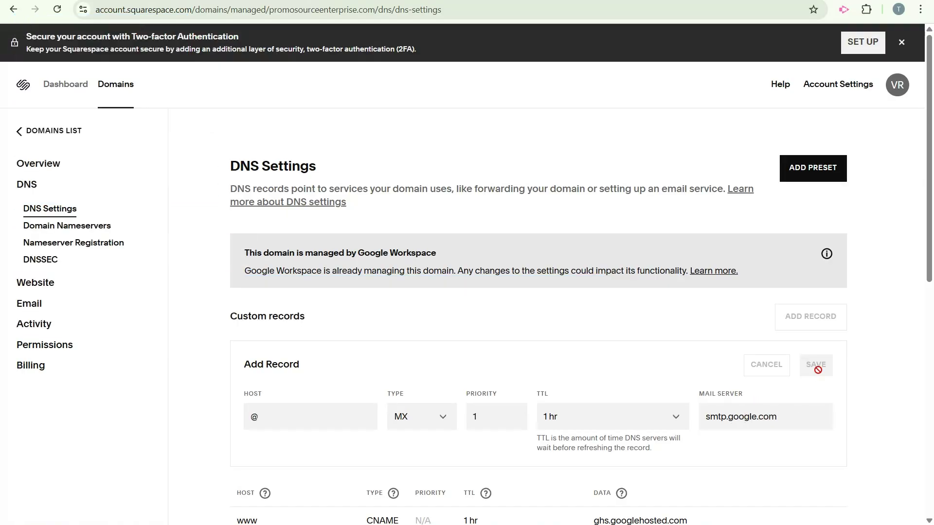
{"action": "scroll", "coordinate": [819, 377], "scroll_direction": "down", "scroll_amount": 9}
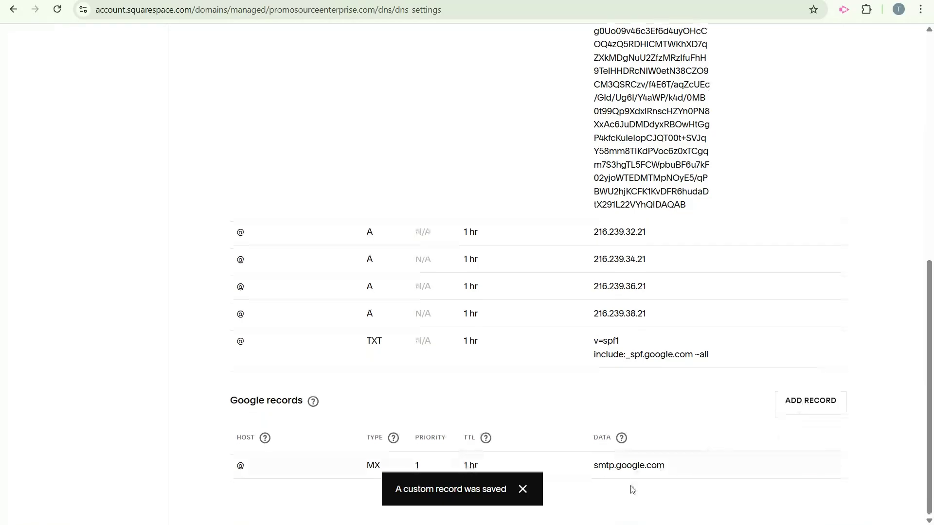